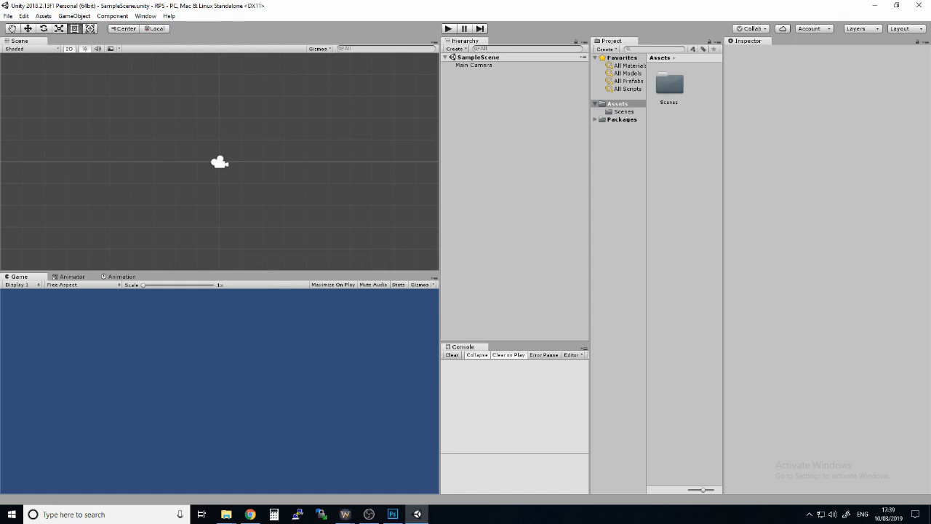
Save the project and the current SampleScene scene
left_click(7, 15)
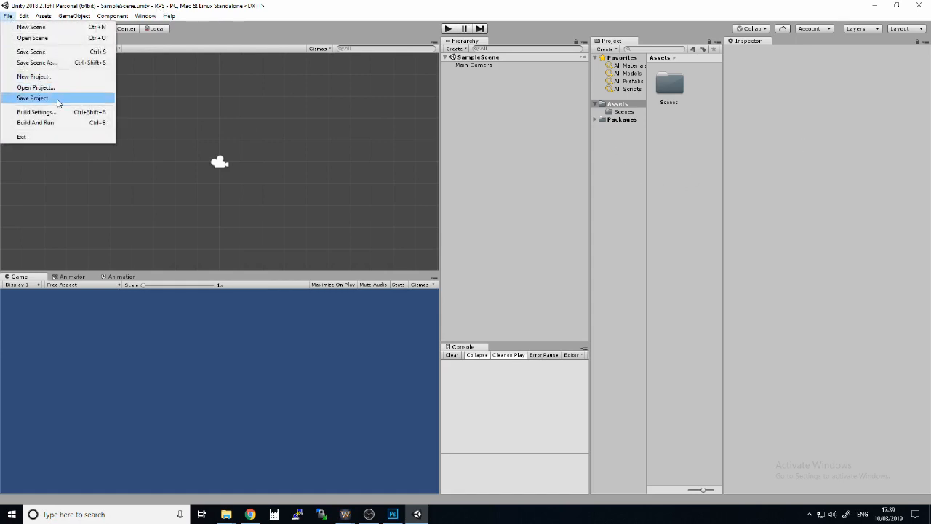
left_click(57, 98)
left_click(7, 15)
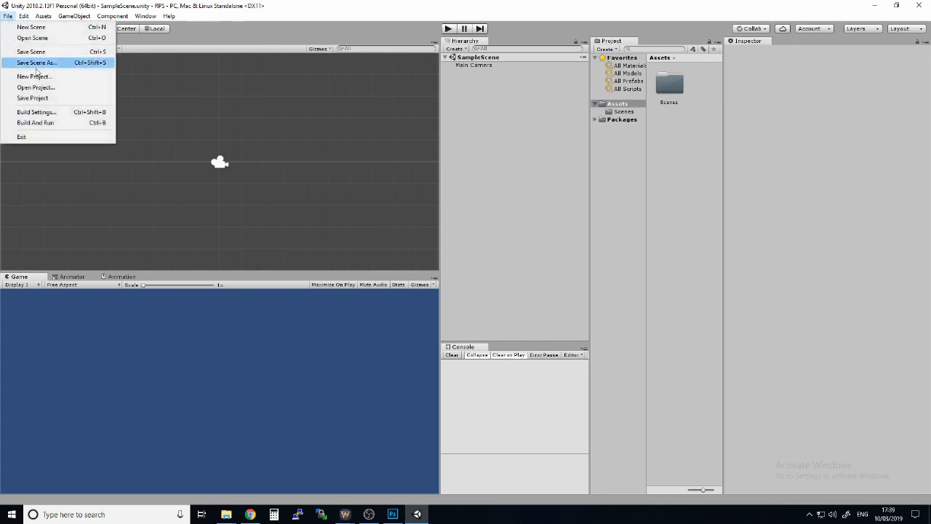
left_click(36, 52)
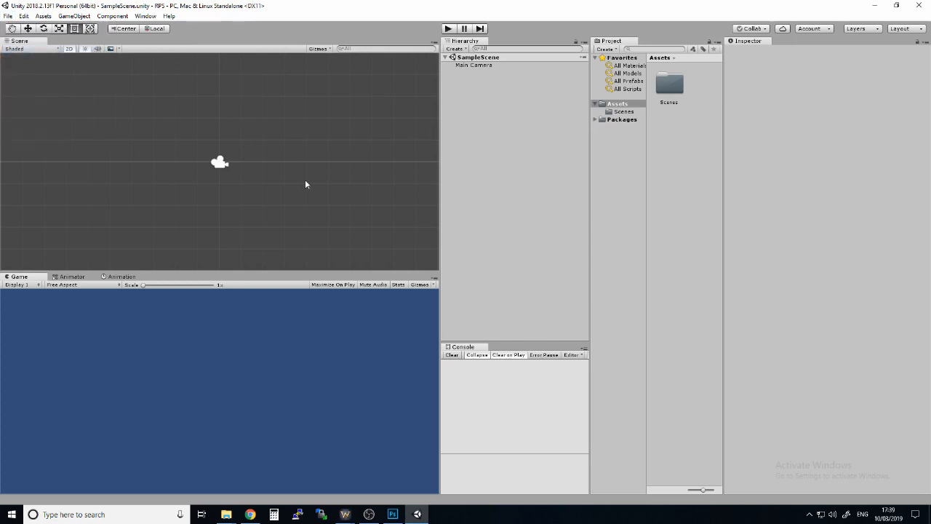
Rename the SampleScene asset in the Scenes folder to Main
double_click(670, 87)
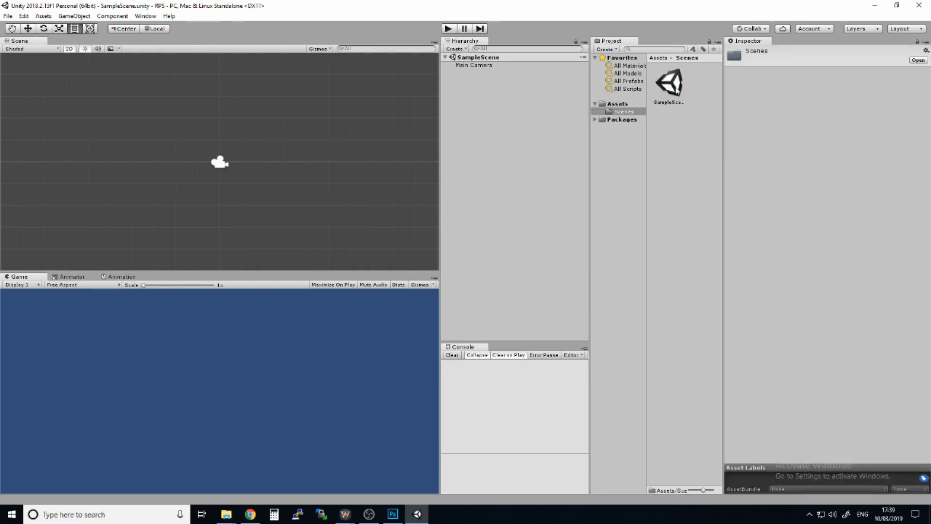
left_click(676, 89)
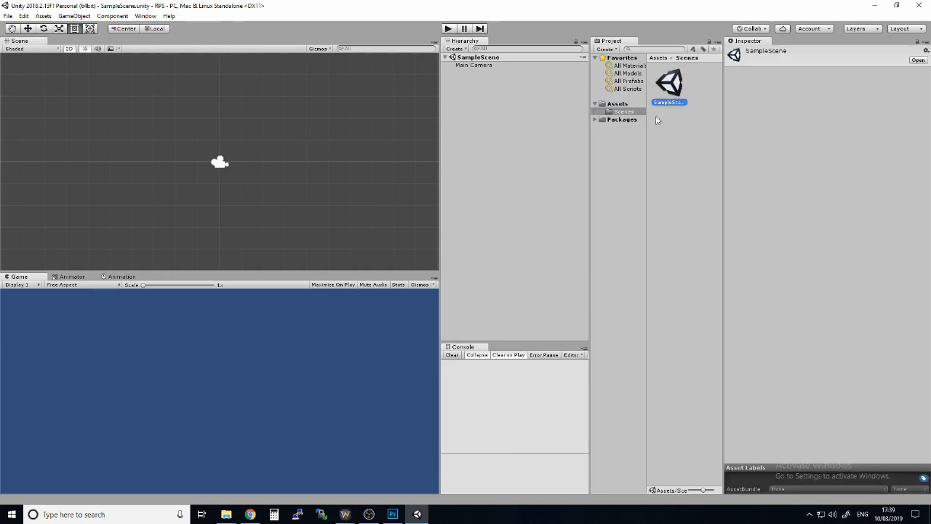
left_click(685, 100)
type("Main")
key("Return")
left_click(665, 151)
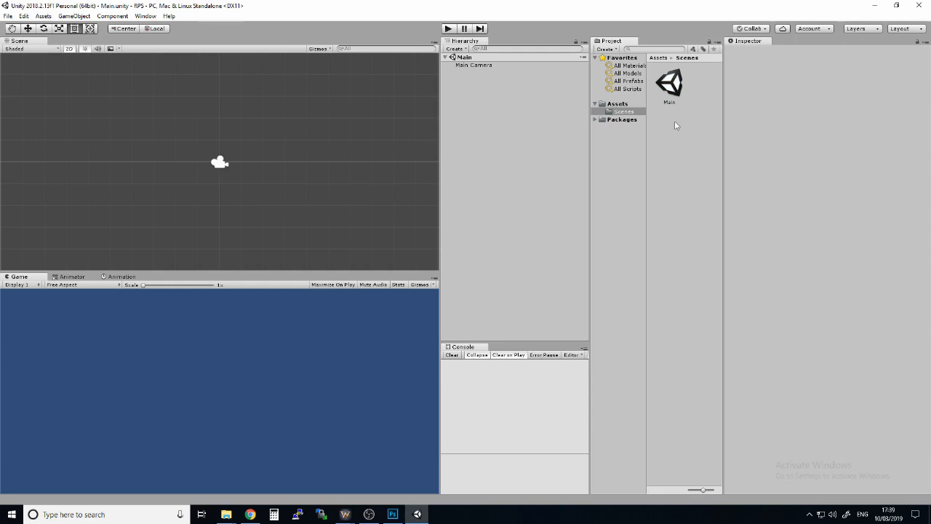
Create a folder named Sprites in the root Assets folder
left_click(617, 103)
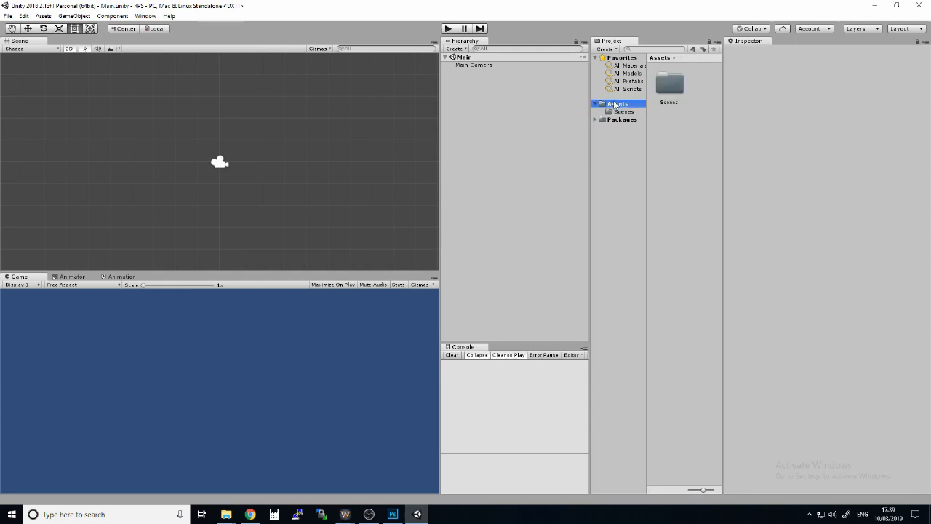
right_click(697, 164)
mouse_move(718, 172)
left_click(638, 171)
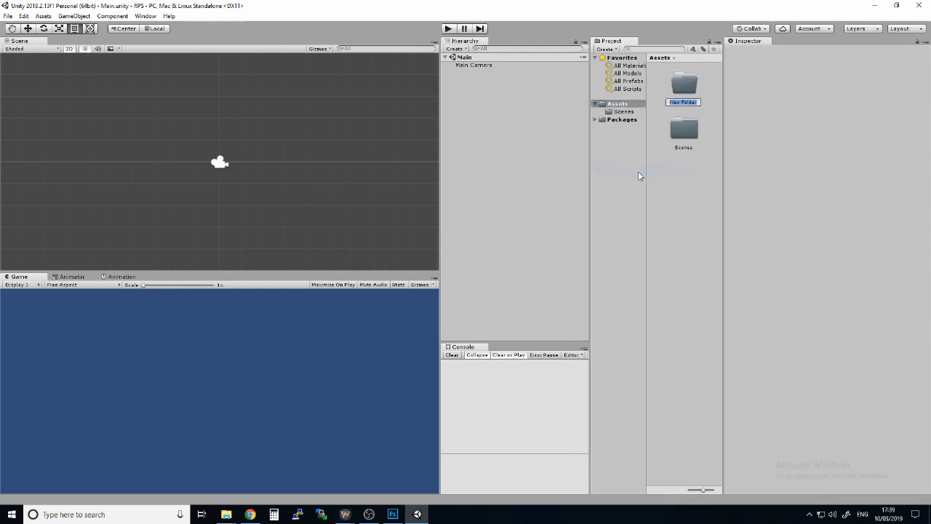
type("Sprites")
key("Return")
Create a folder named Scripts in Assets, alongside Scenes and Sprites
right_click(666, 192)
mouse_move(764, 196)
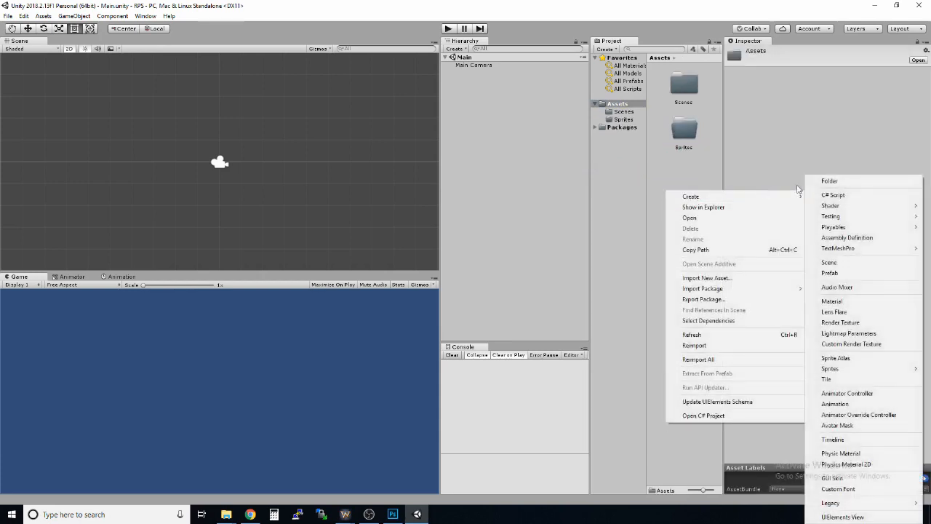
left_click(840, 182)
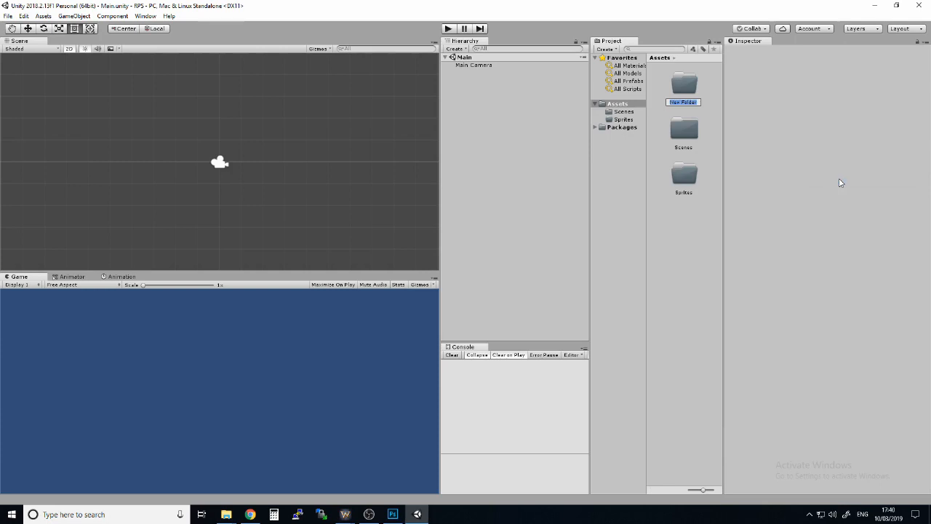
type("Scripts")
key("Return")
left_click(711, 217)
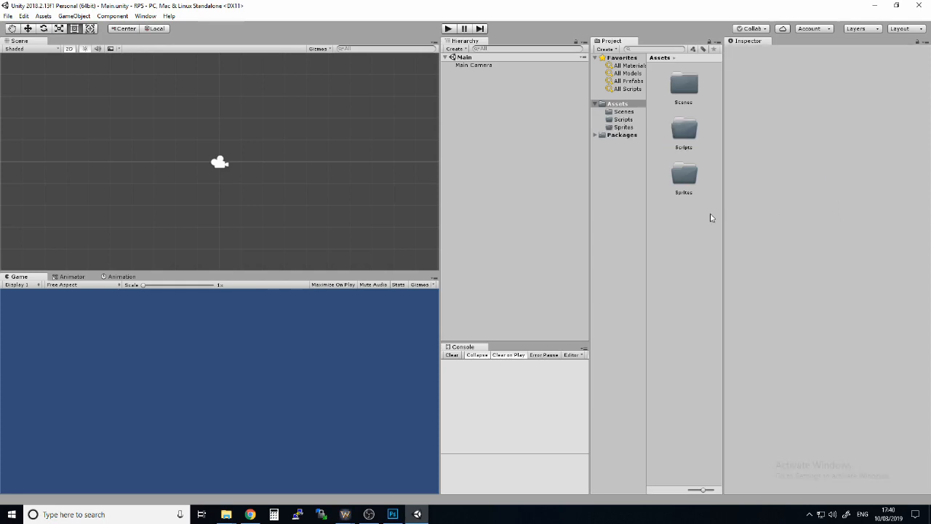
Open the Sprites folder and import the paper, question, rock and scissors images into it
double_click(689, 175)
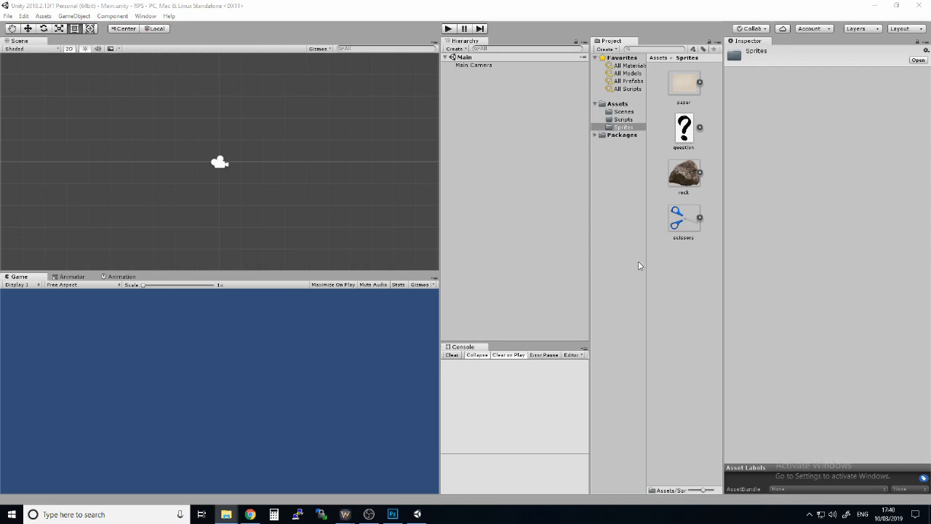
left_click(520, 178)
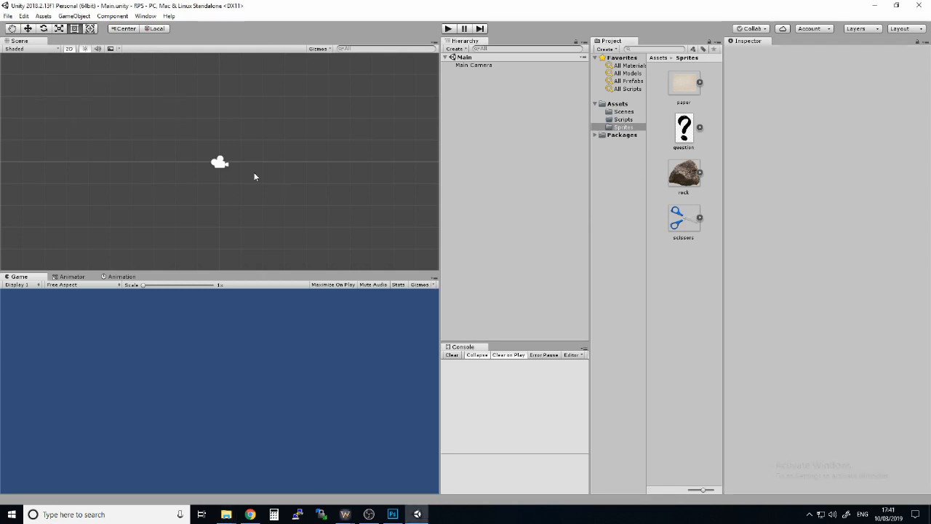
Switch the editor to the Default window layout and from there to the 2 by 3 layout
scroll(254, 176, "down", 3)
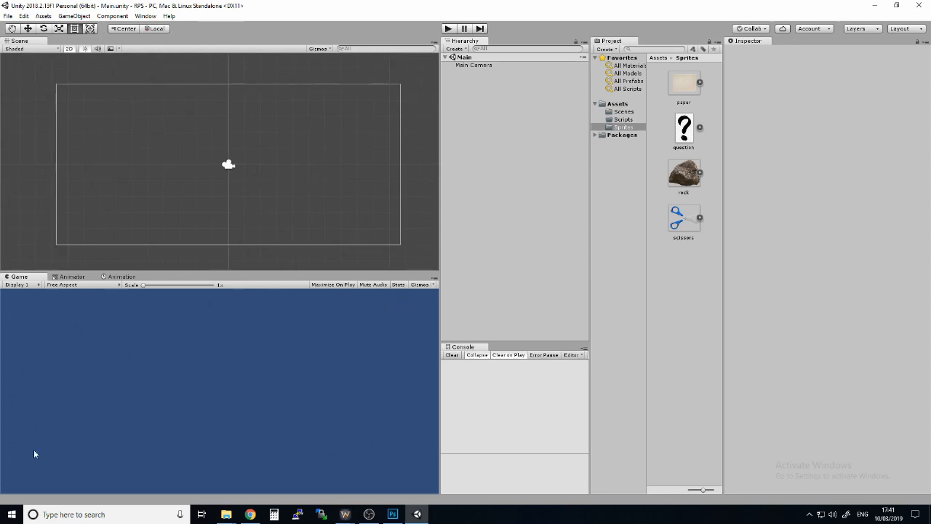
left_click(907, 29)
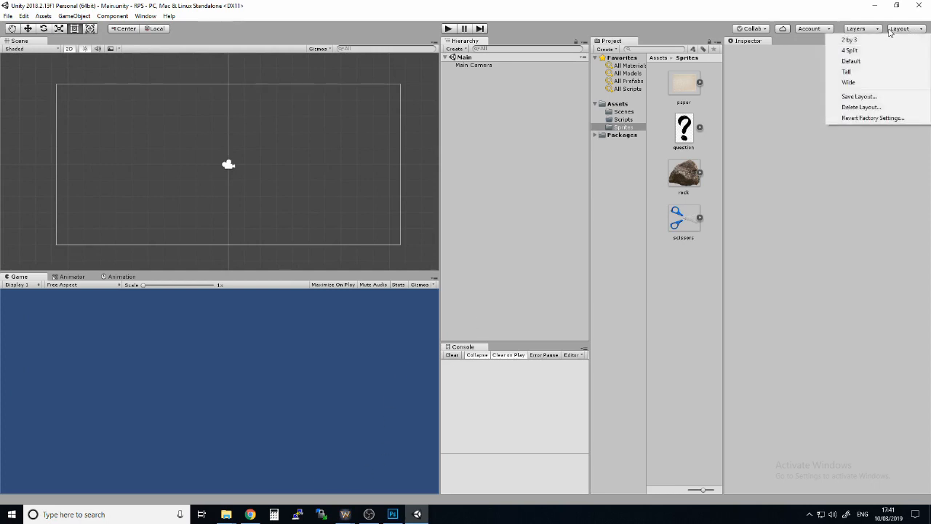
left_click(903, 29)
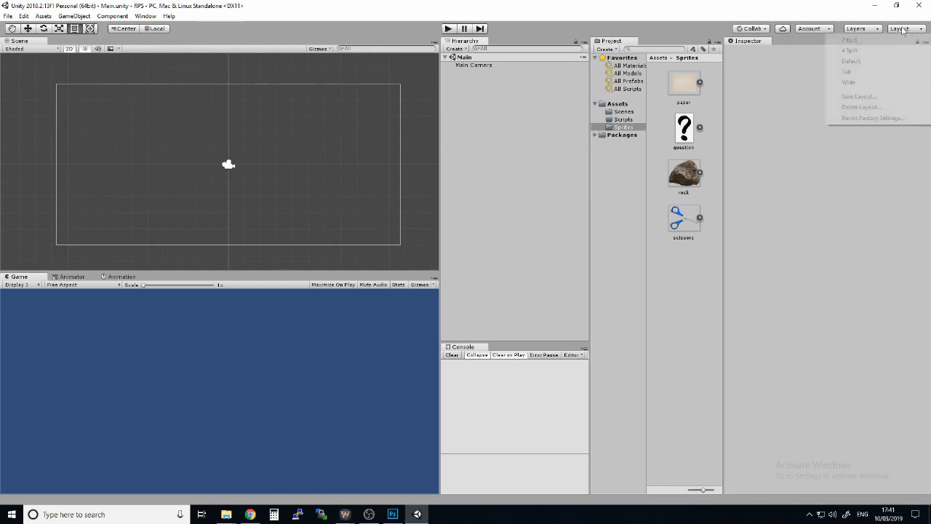
left_click(903, 28)
left_click(866, 62)
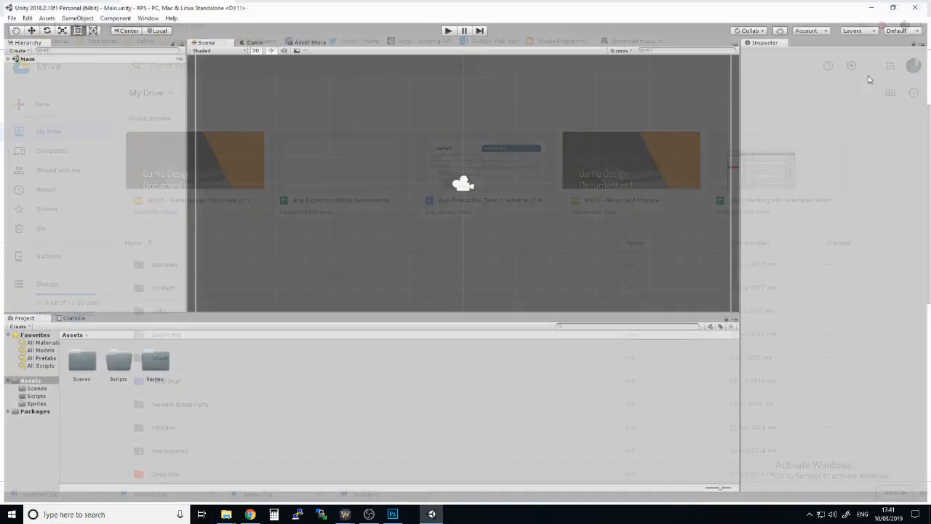
left_click(905, 29)
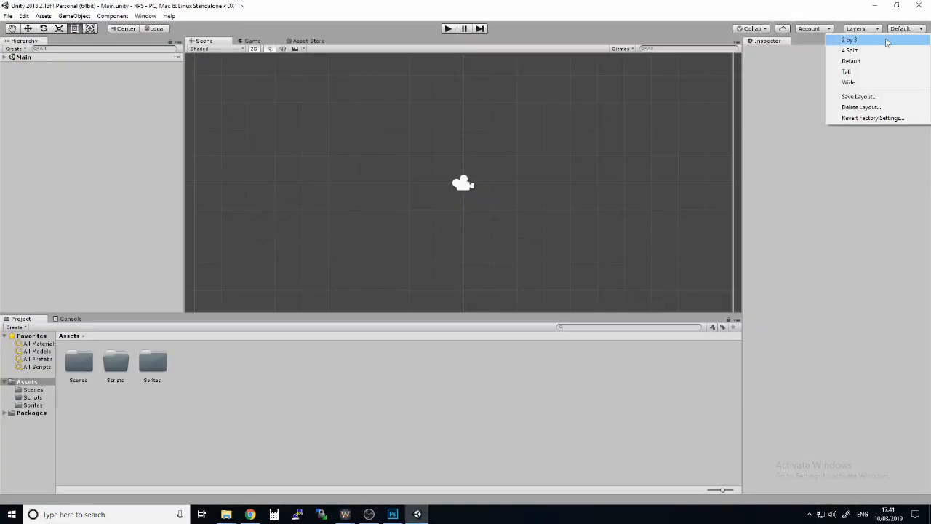
left_click(873, 38)
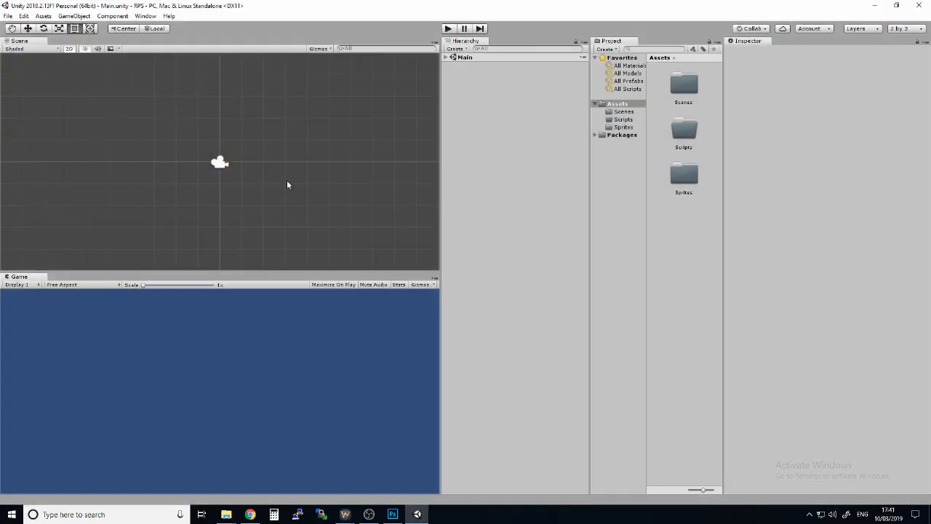
Expand the Main scene in the hierarchy and add a new 2D sprite object to it
scroll(248, 149, "down", 3)
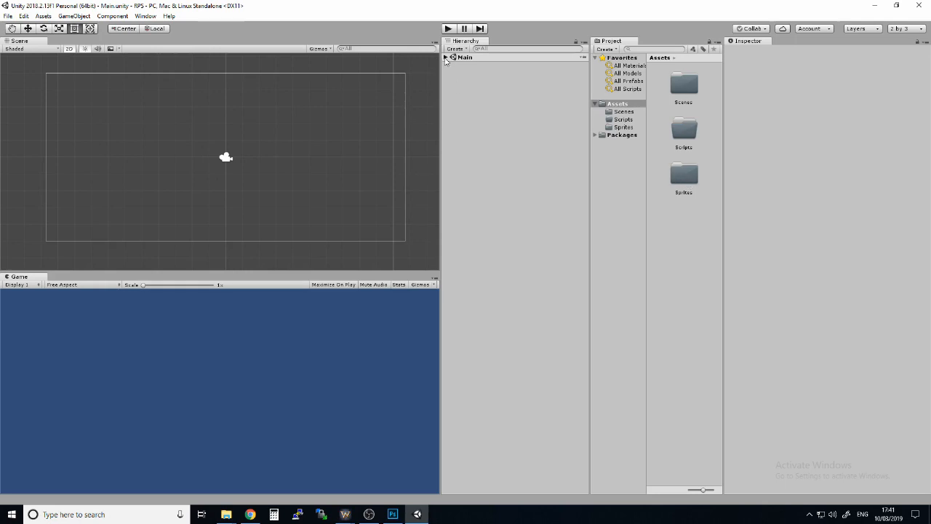
left_click(445, 57)
right_click(479, 157)
mouse_move(536, 314)
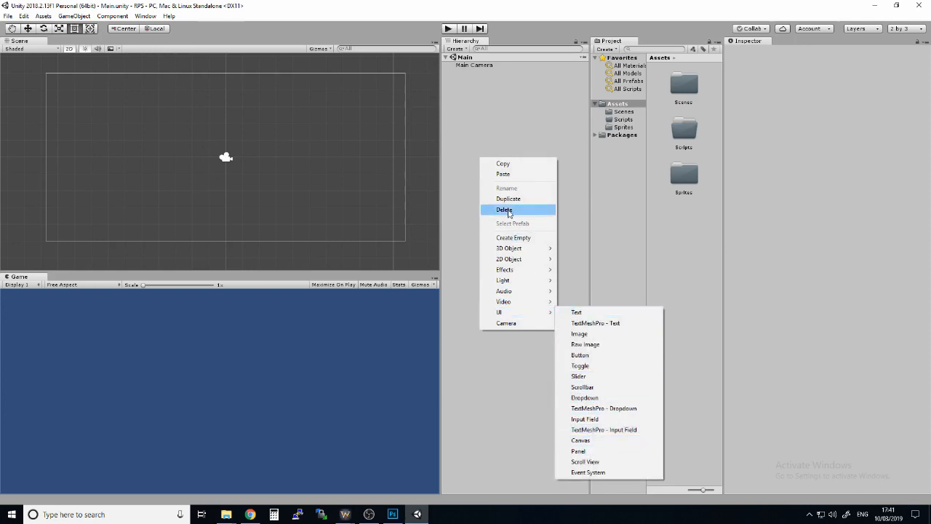
left_click(474, 128)
right_click(470, 141)
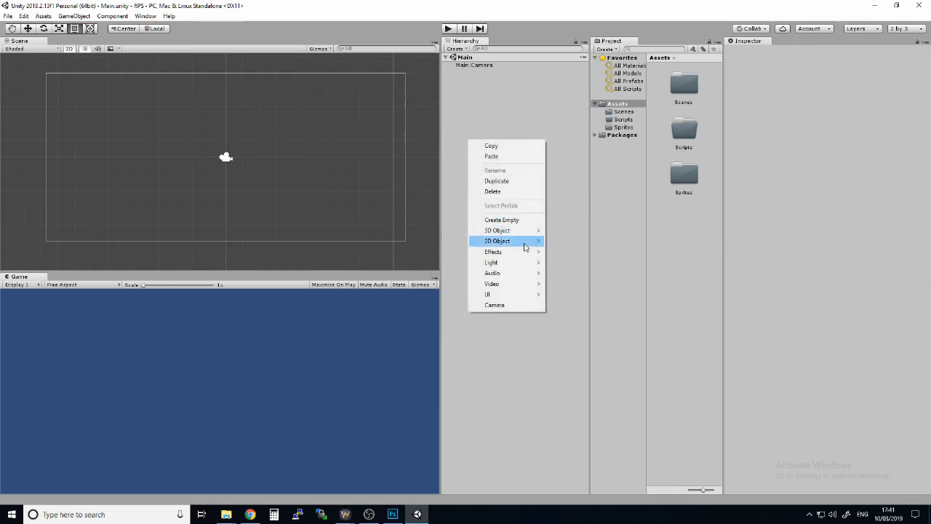
mouse_move(529, 236)
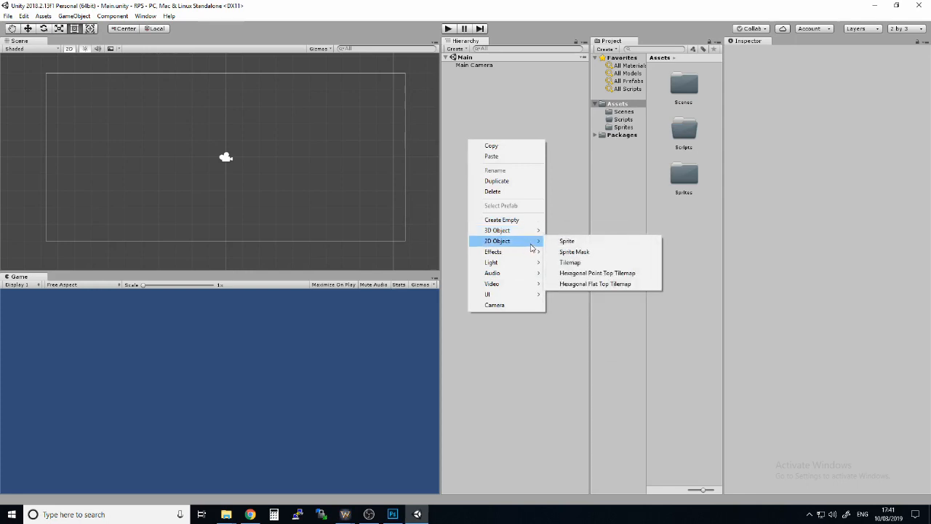
left_click(571, 243)
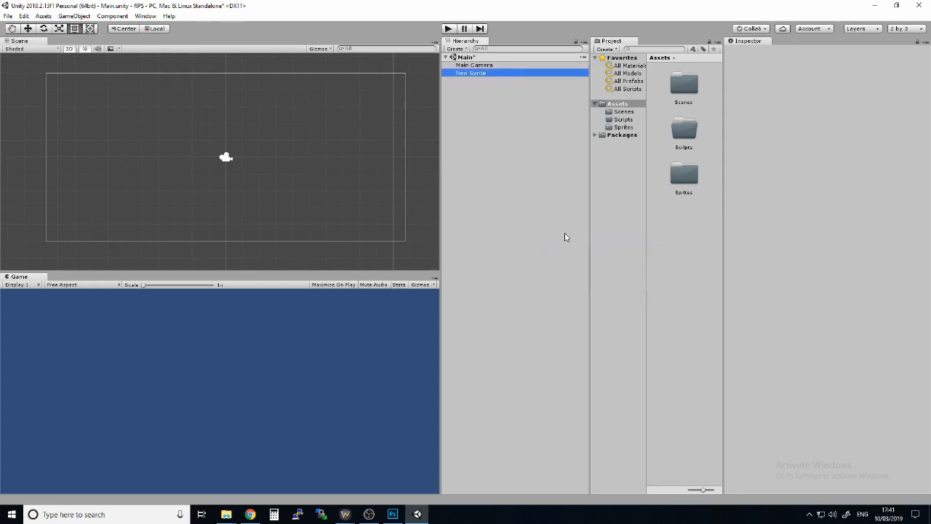
Rename the new sprite object to OpponentChoice
left_click(483, 74)
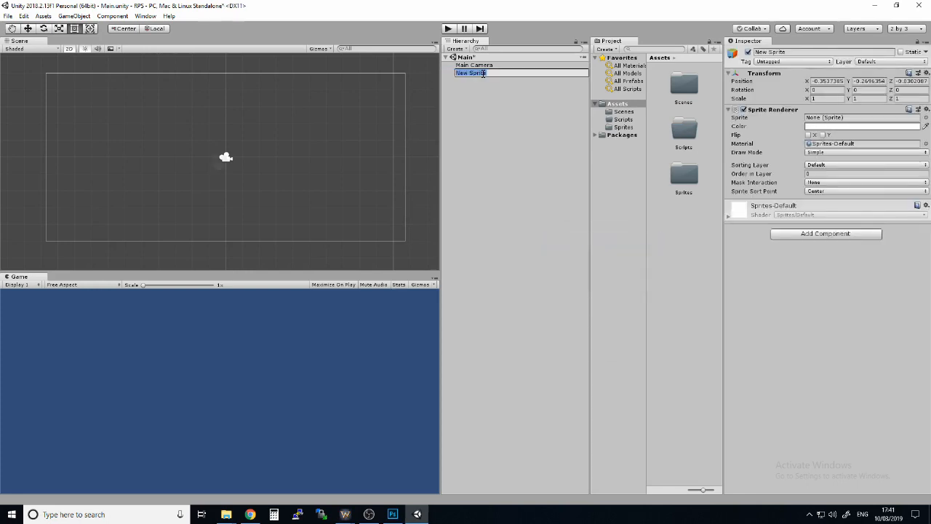
type("OpponentChoice")
key("Return")
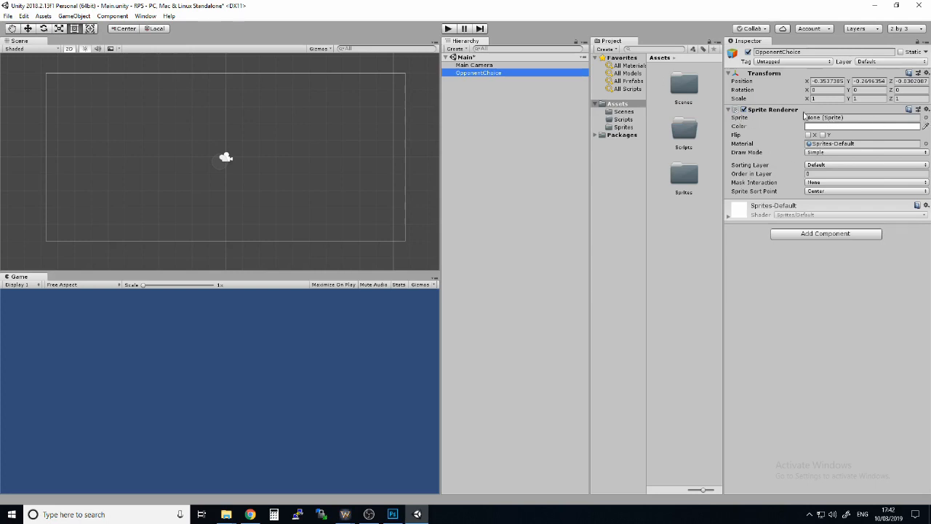
Try to assign the question image from the Sprites folder to the Sprite property of OpponentChoice
left_click(926, 117)
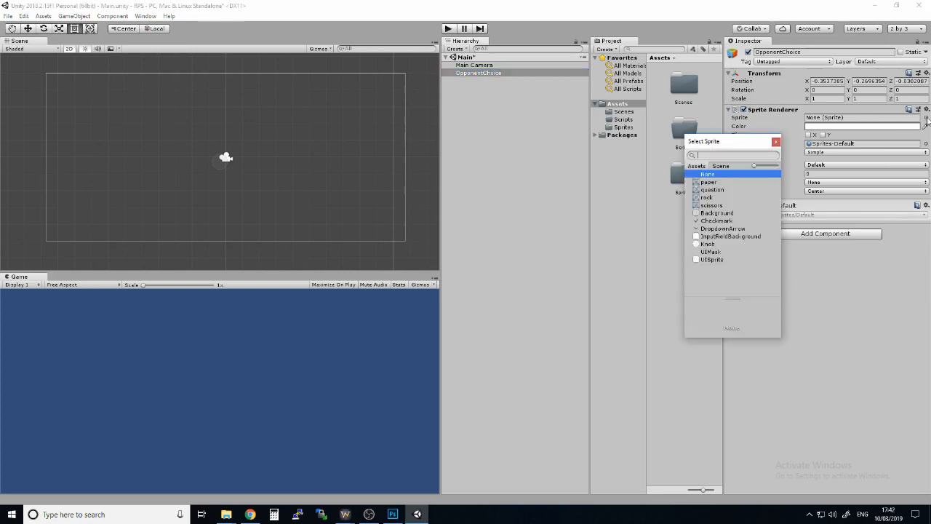
left_click(776, 142)
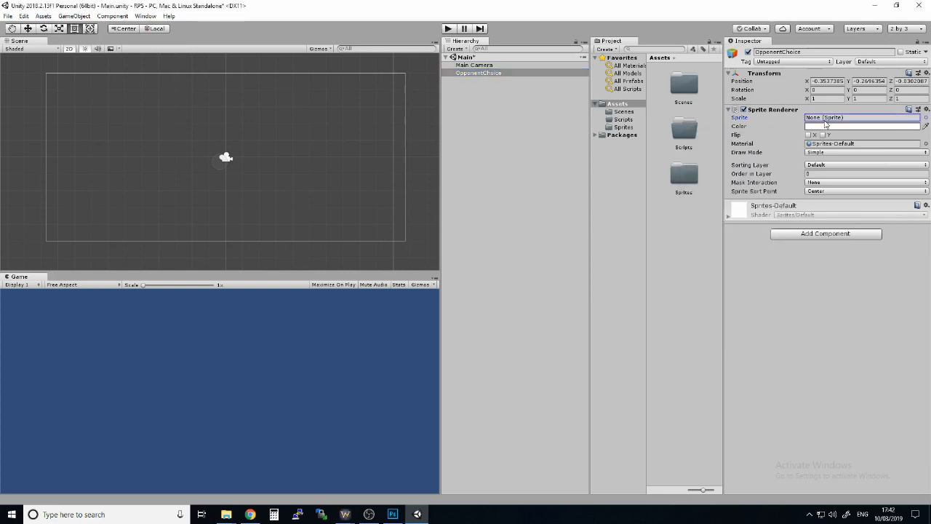
double_click(685, 173)
left_click(482, 73)
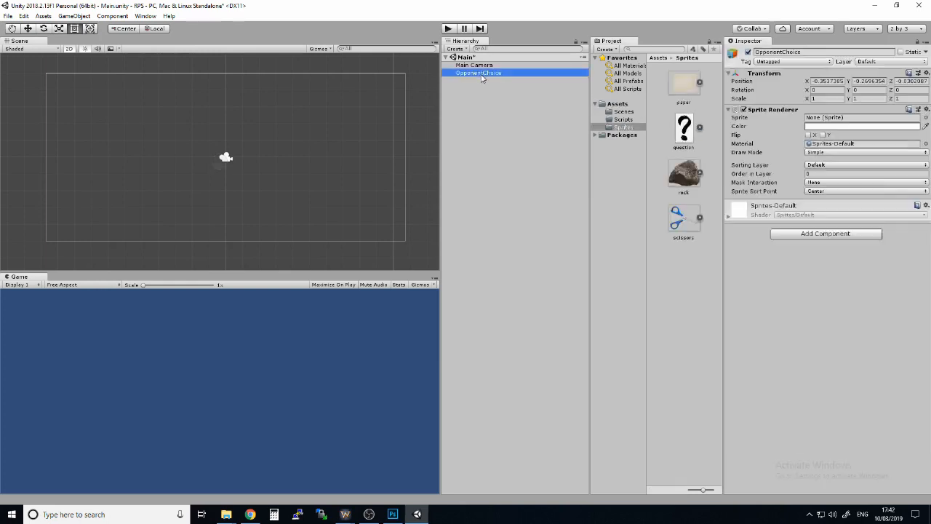
left_click_drag(684, 130, 829, 122)
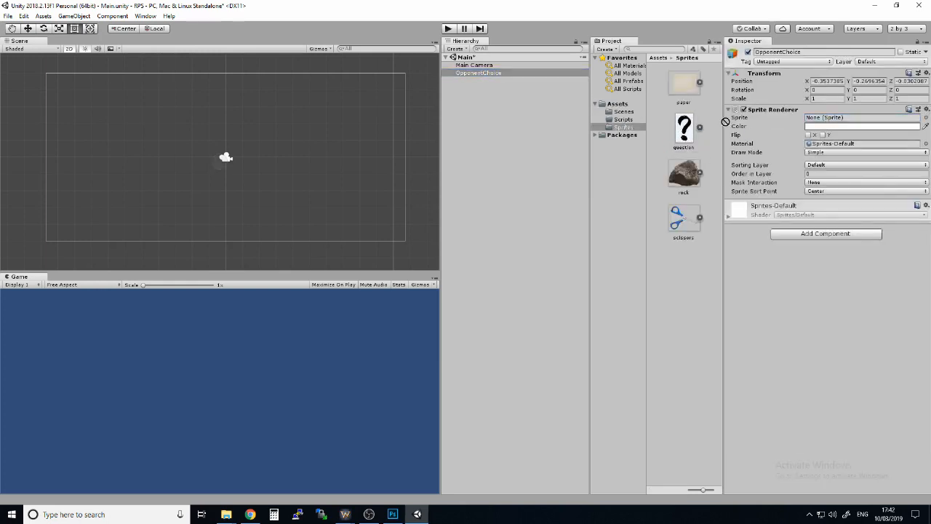
Preview the paper, rock and scissors sprites on OpponentChoice and set its Sprite Renderer sprite to question
left_click(926, 118)
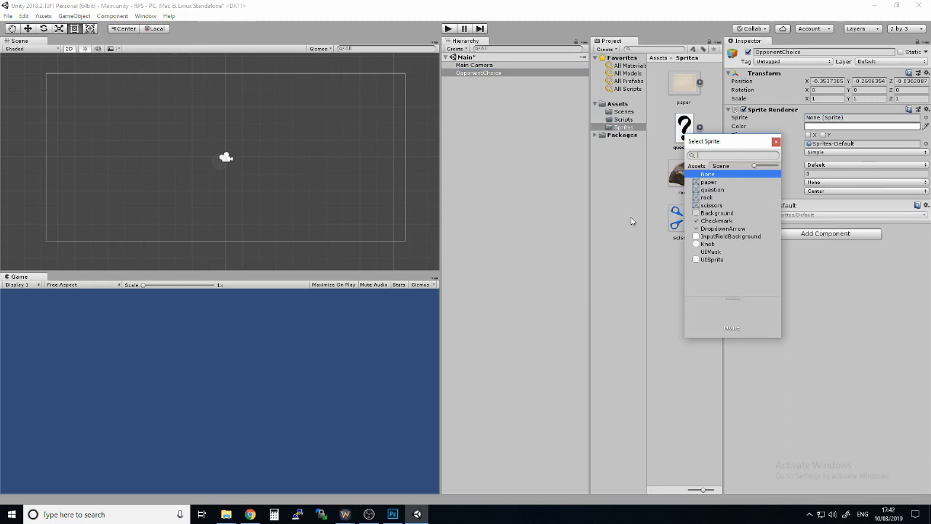
left_click_drag(717, 143, 757, 74)
left_click(747, 113)
left_click(752, 119)
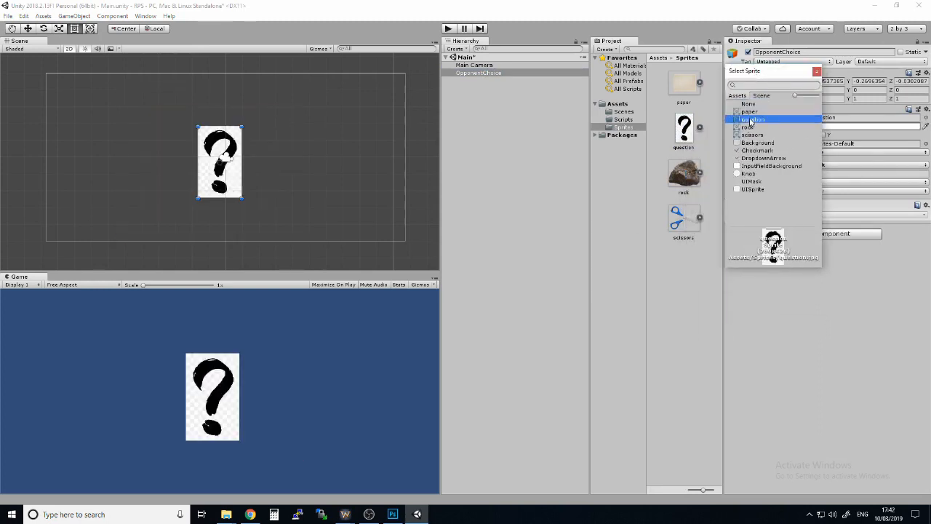
left_click(749, 127)
left_click(753, 135)
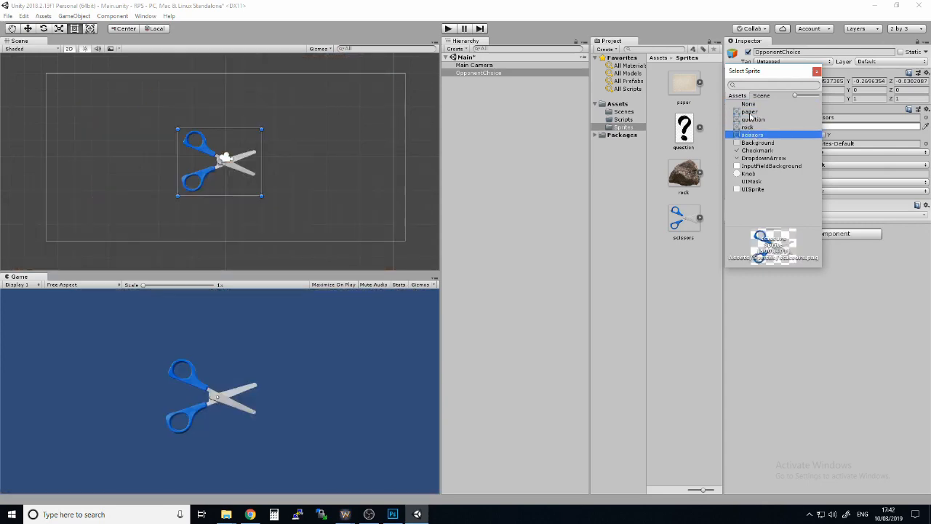
left_click(753, 119)
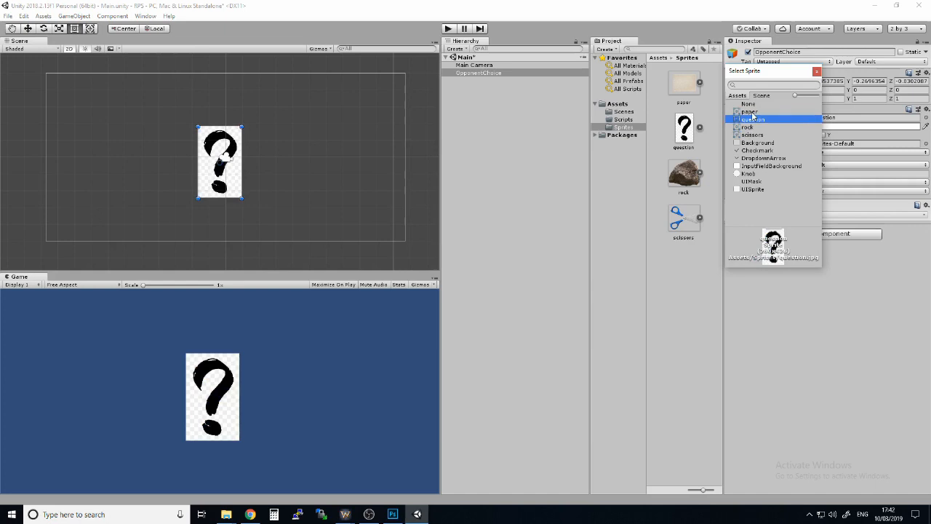
left_click(752, 112)
left_click(752, 119)
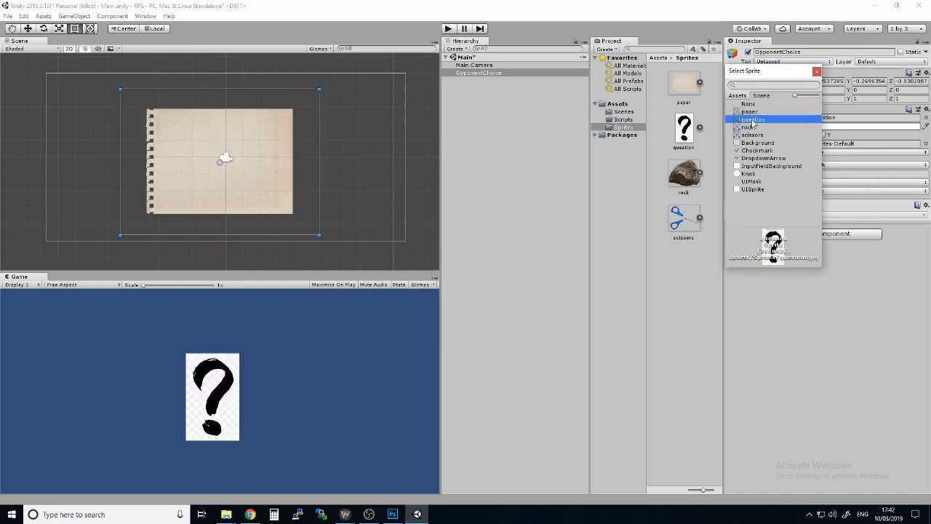
Preview the paper and rock sprites again on OpponentChoice and set its sprite back to question
left_click(752, 112)
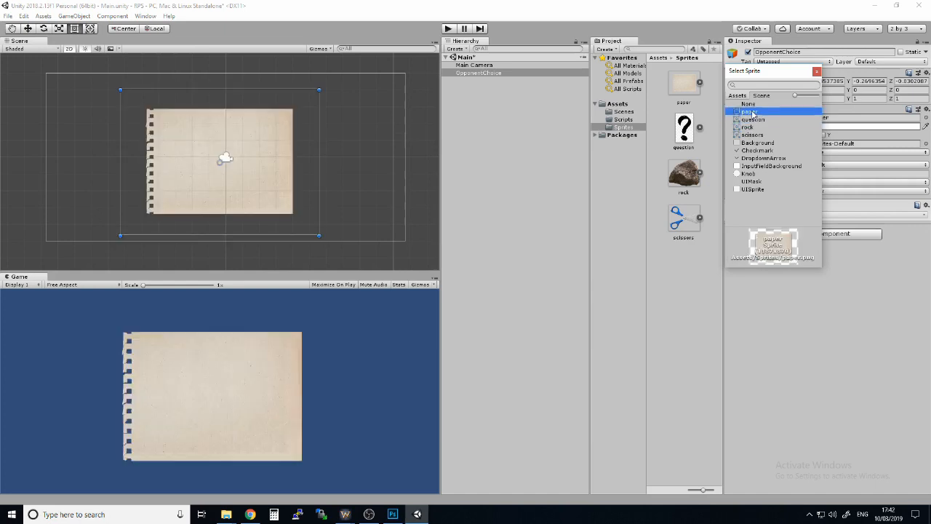
left_click(749, 127)
left_click(752, 119)
left_click(752, 120)
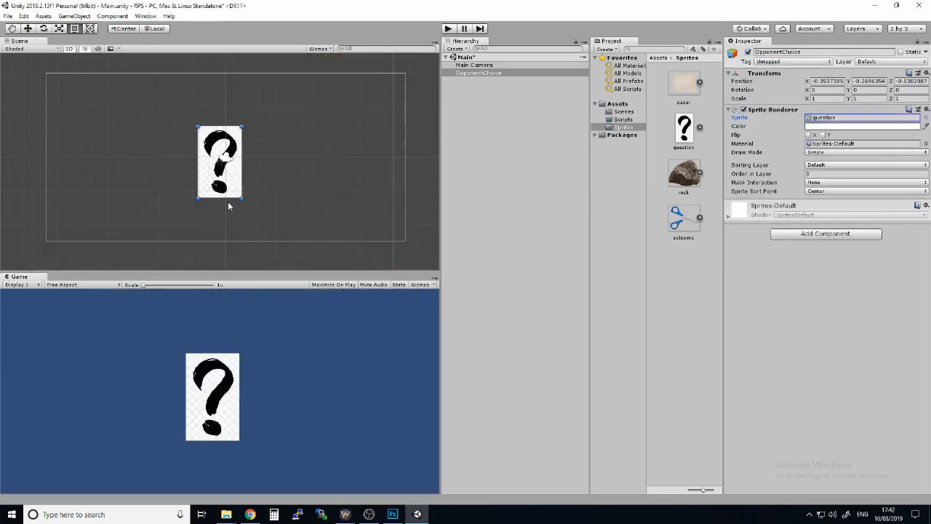
Move OpponentChoice up to the upper middle of the camera frame, at about X -0.01, Y 2.72
key("w")
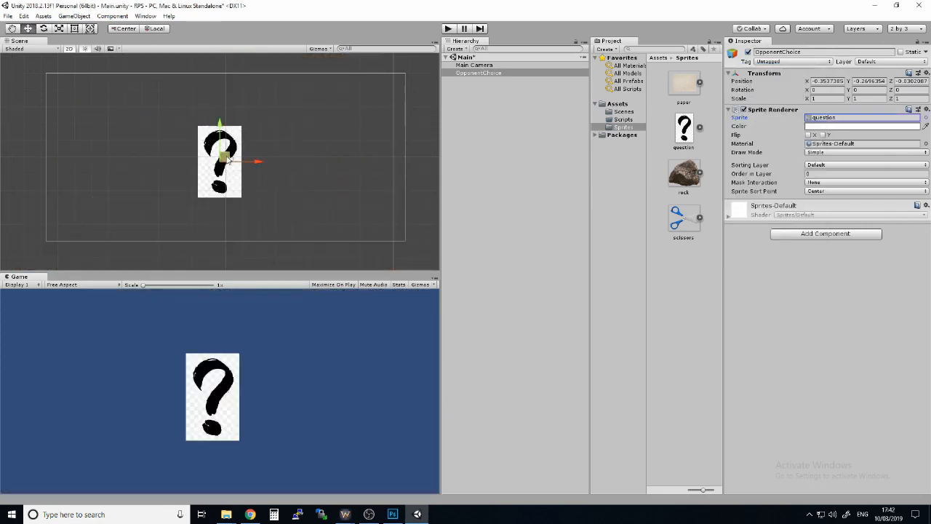
left_click_drag(228, 160, 232, 108)
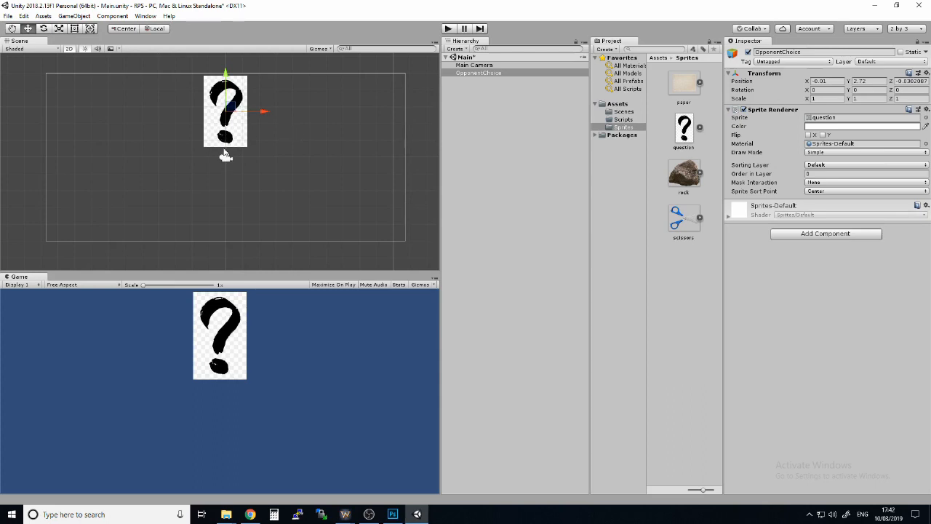
scroll(228, 128, "up", 6)
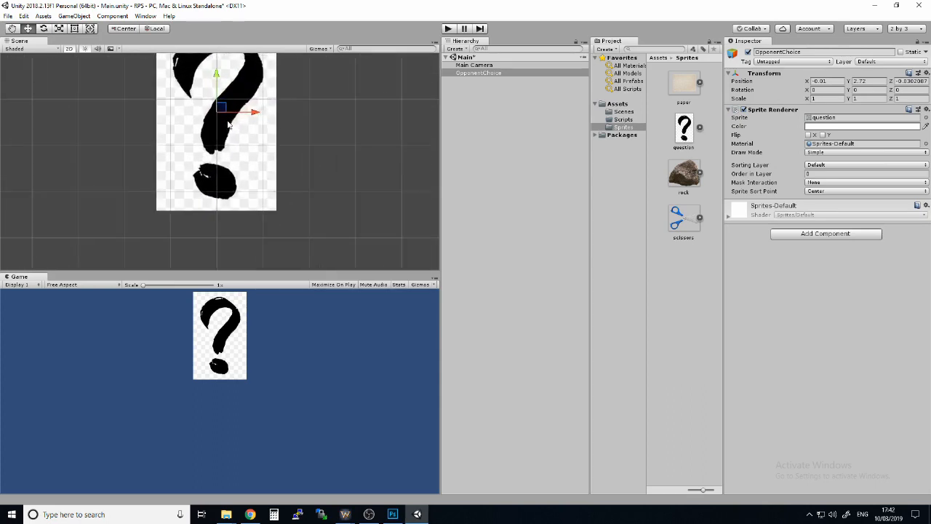
scroll(228, 127, "up", 2)
scroll(183, 168, "down", 4)
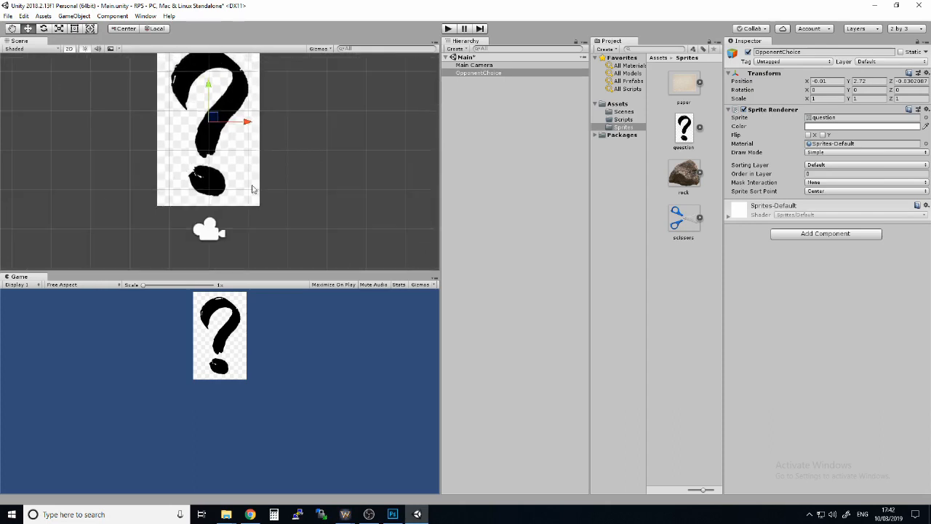
scroll(217, 174, "down", 3)
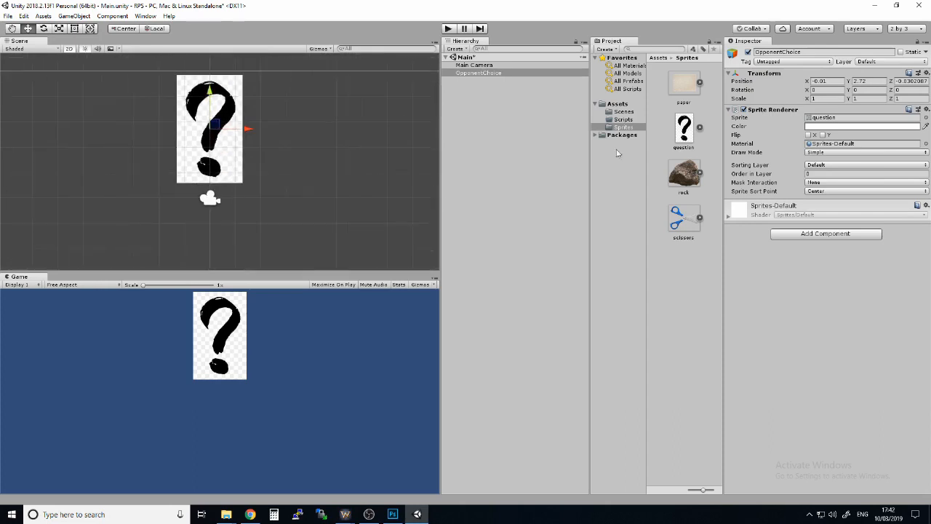
left_click_drag(684, 173, 328, 157)
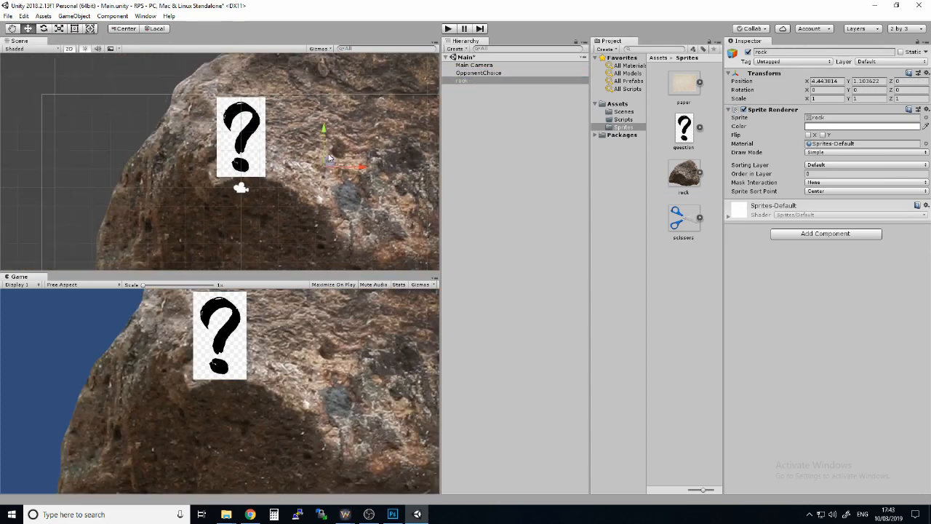
scroll(328, 158, "down", 3)
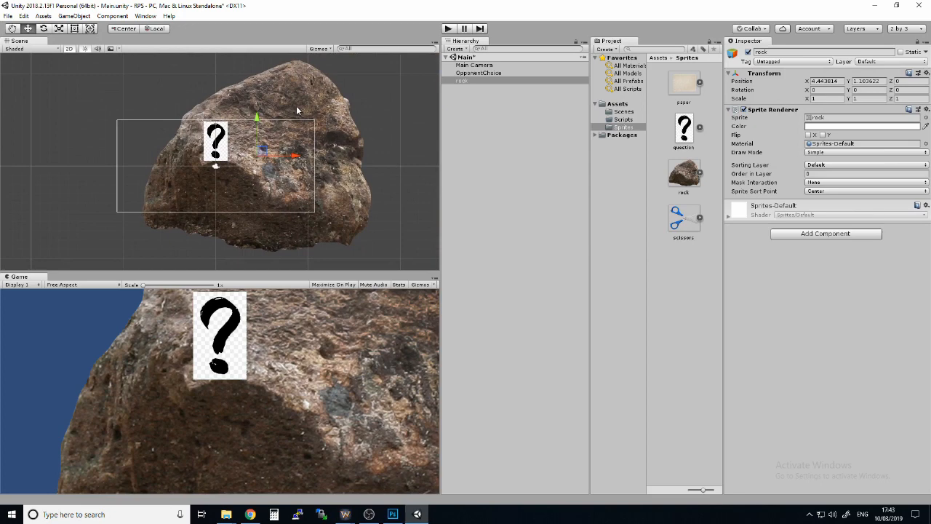
key("Delete")
Set OpponentChoice's position to X 0, Y 2.5, Z 0 and deselect it
left_click(222, 138)
scroll(220, 140, "up", 7)
middle_click_drag(262, 106, 281, 118)
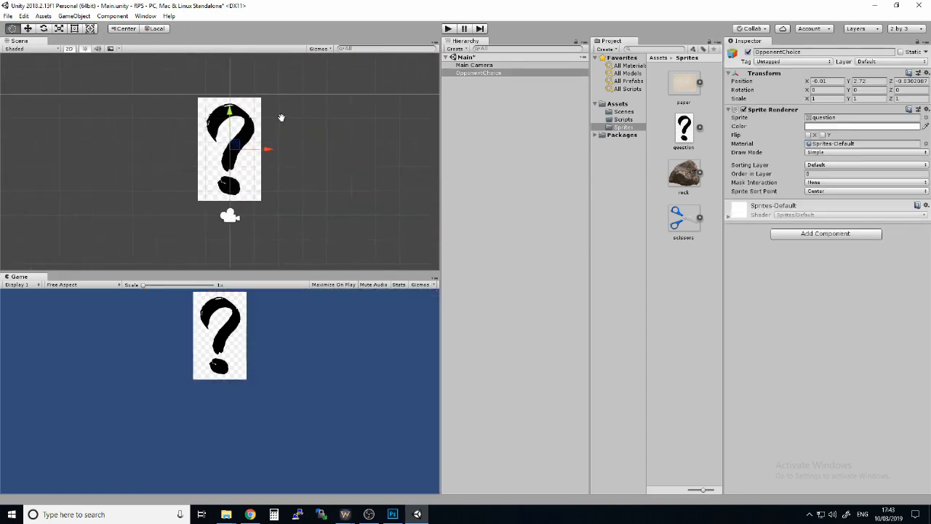
scroll(315, 132, "down", 3)
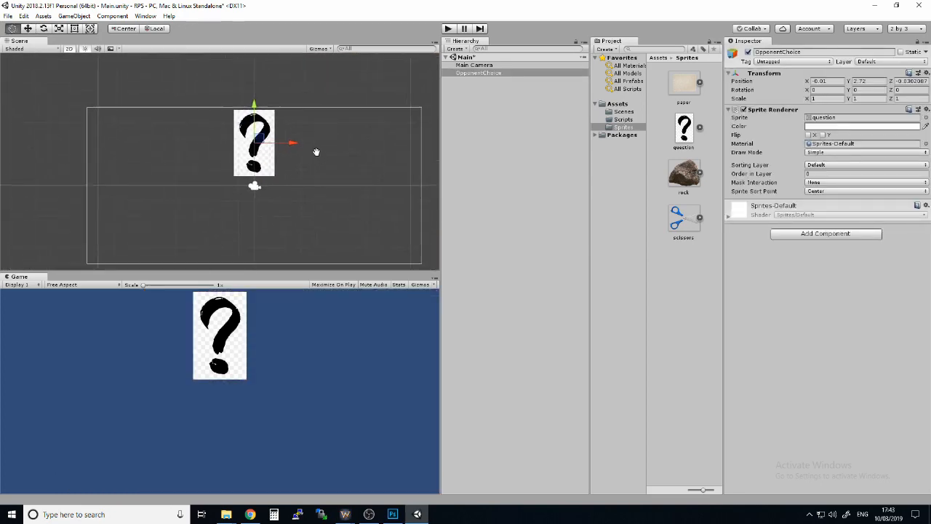
middle_click_drag(316, 151, 317, 142)
left_click(829, 81)
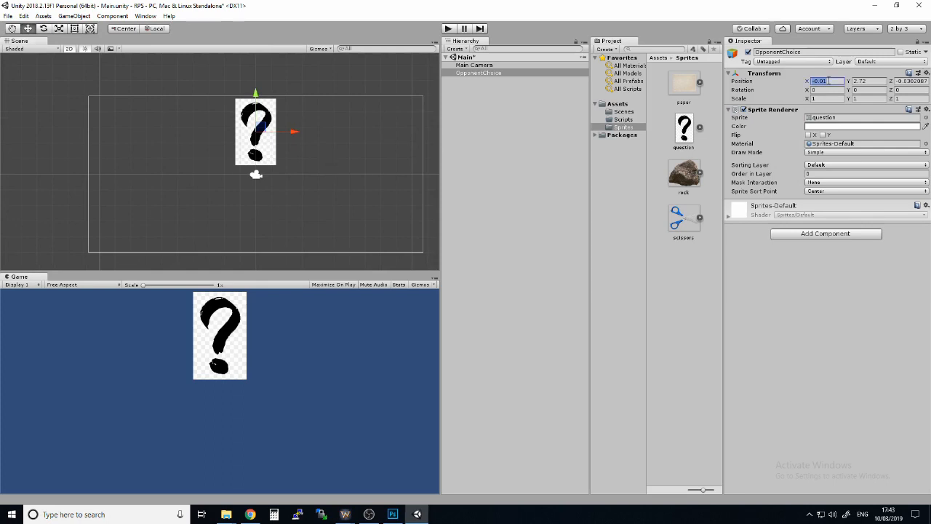
type("0")
key("Tab")
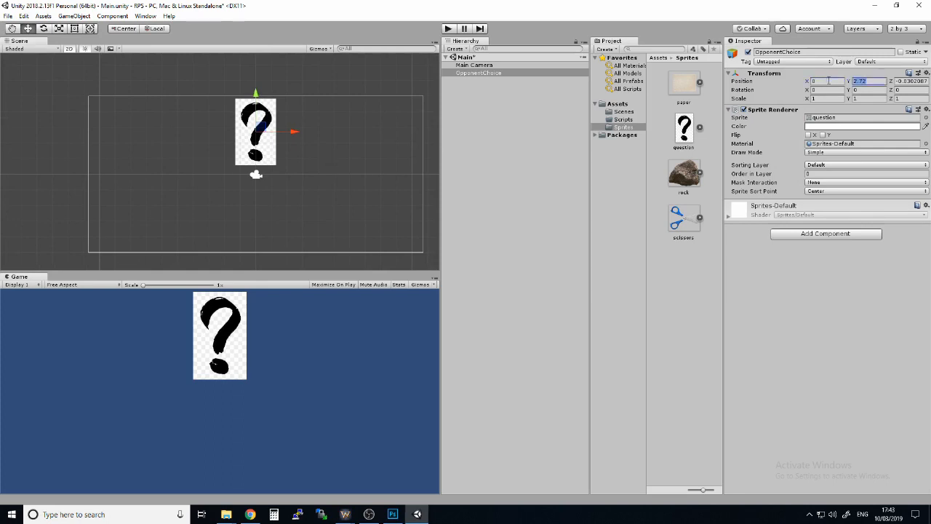
type("2.5")
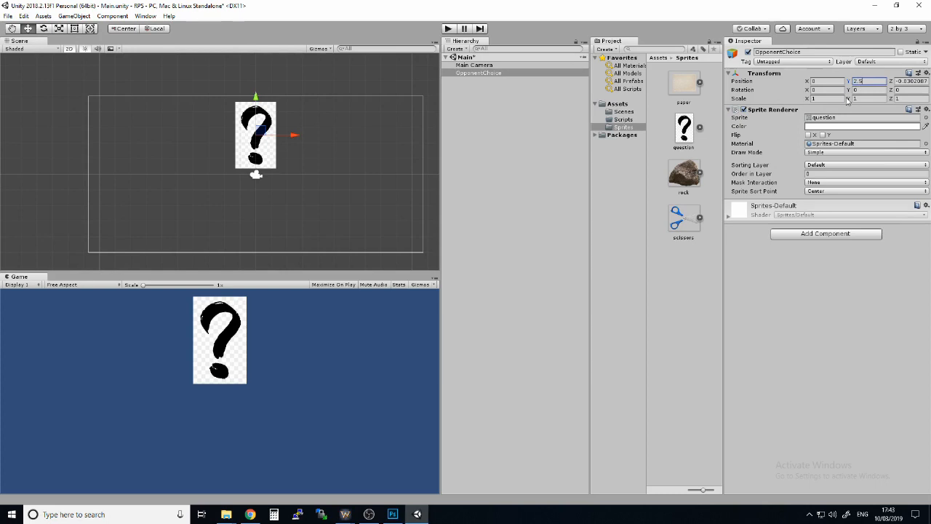
key("Tab")
type("0")
left_click(818, 81)
left_click(872, 81)
left_click(897, 81)
left_click(527, 159)
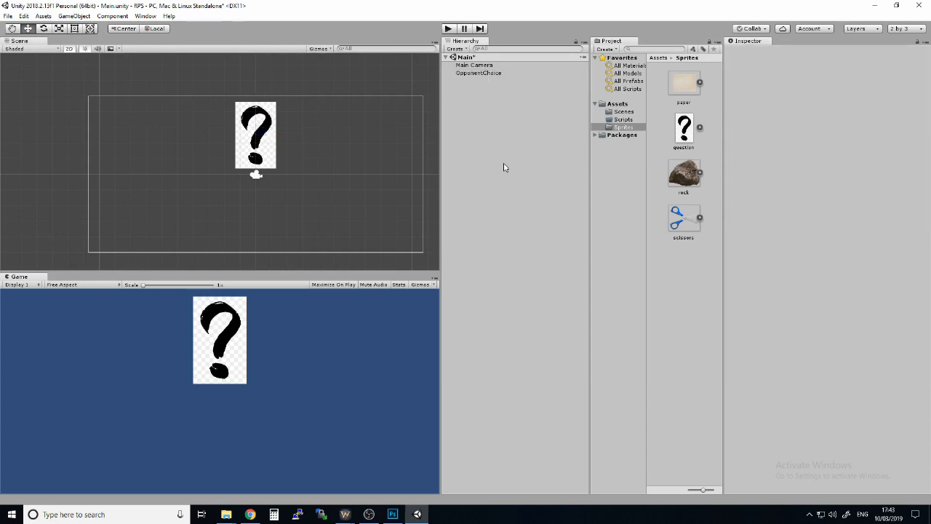
Add the rock sprite to the scene, scale it to about 0.13 and move it to about X -4.58, Y -2.86
left_click(485, 73)
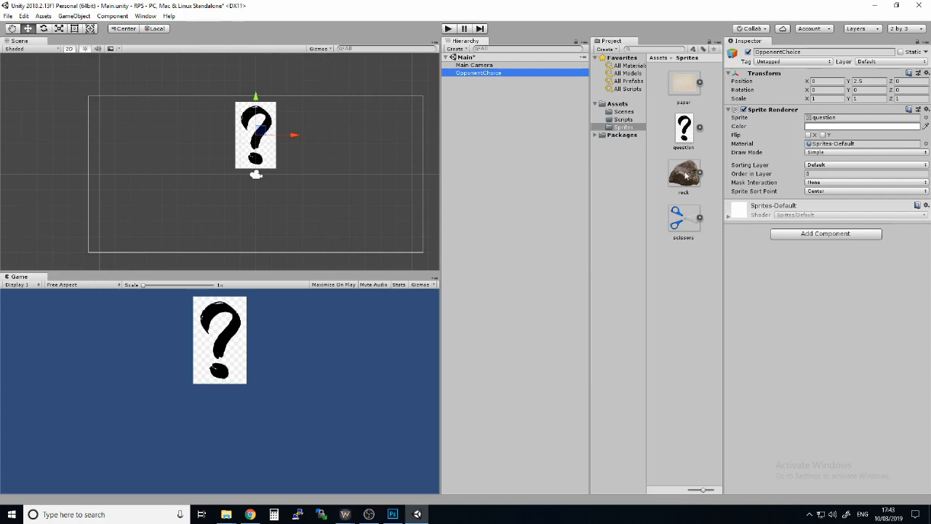
left_click_drag(685, 175, 217, 204)
scroll(346, 175, "down", 4)
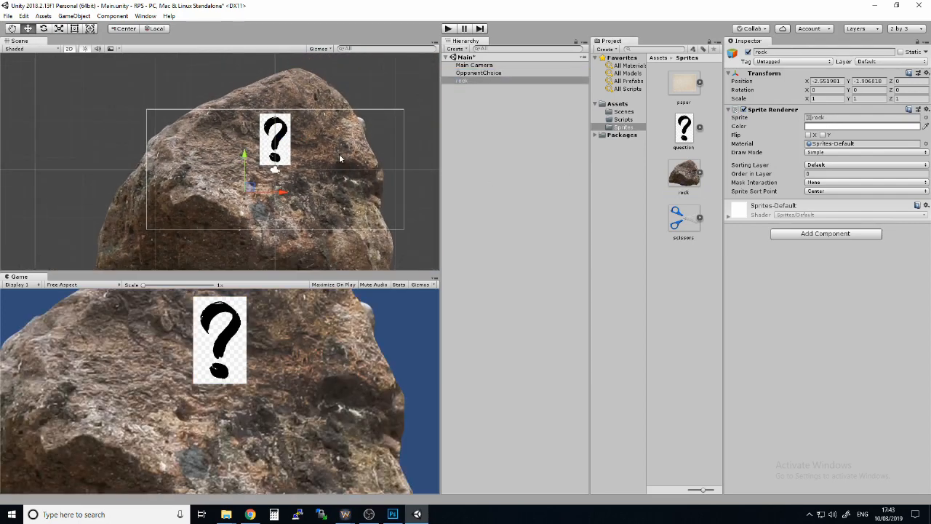
key("r")
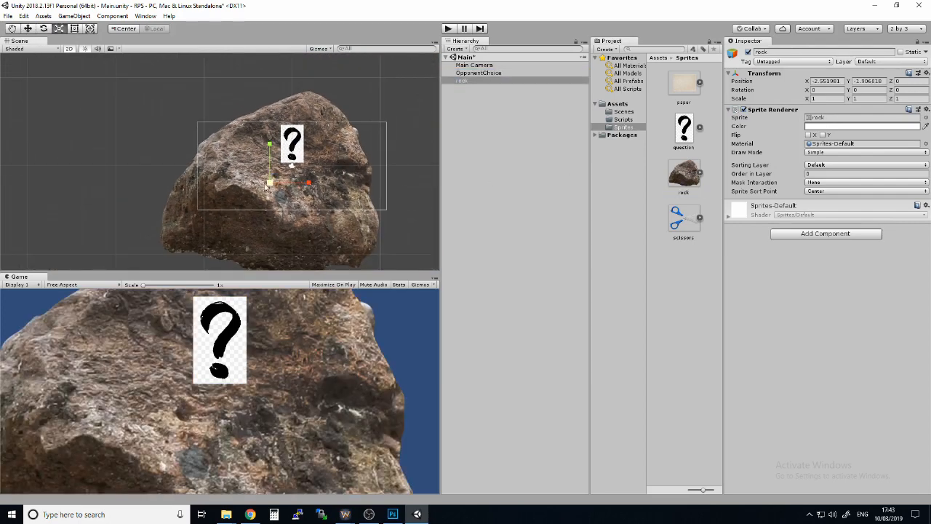
left_click_drag(269, 183, 234, 187)
scroll(305, 196, "up", 2)
scroll(304, 196, "down", 1)
key("w")
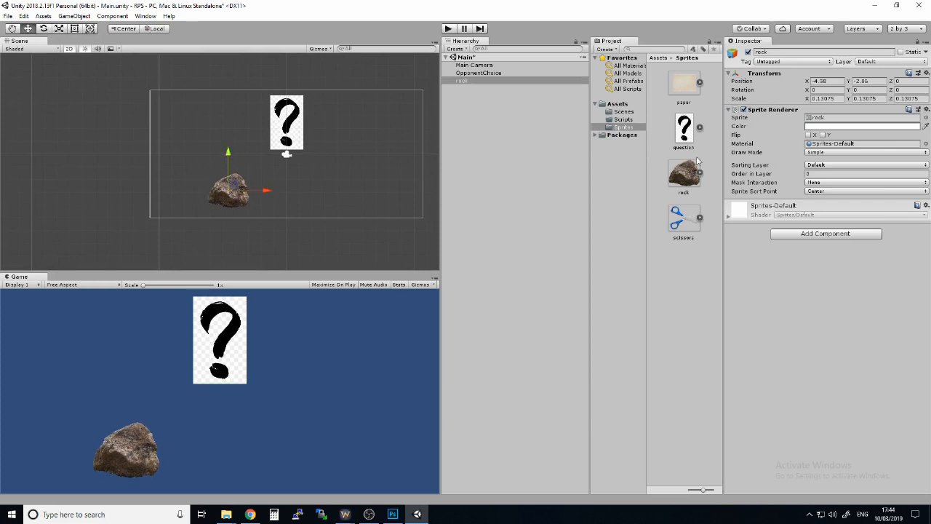
Add the paper sprite to the scene, sized to match the rock and centred below the question mark
left_click(687, 225)
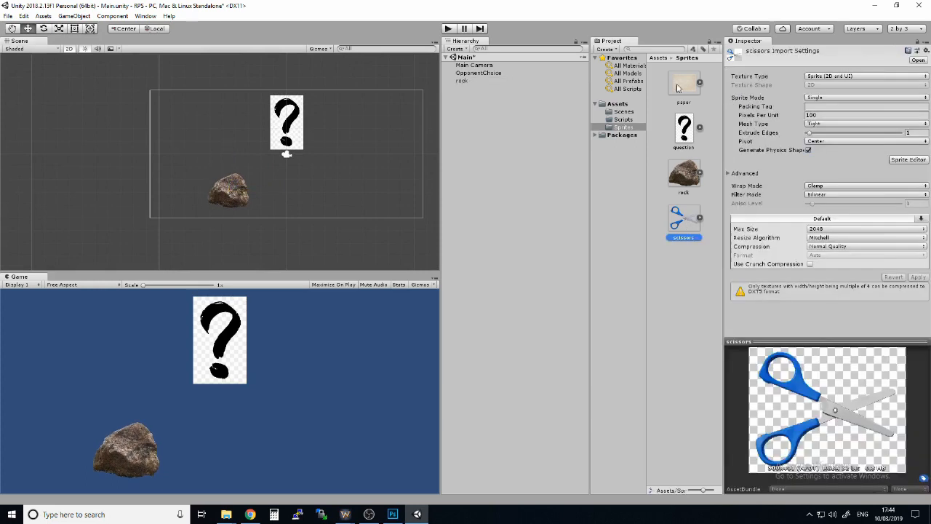
left_click_drag(684, 83, 285, 191)
key("w")
Add the scissors sprite beside the paper, scale it to about 0.84 and move it to about X 4.85, Y -3.01
left_click_drag(677, 217, 354, 193)
key("r")
key("w")
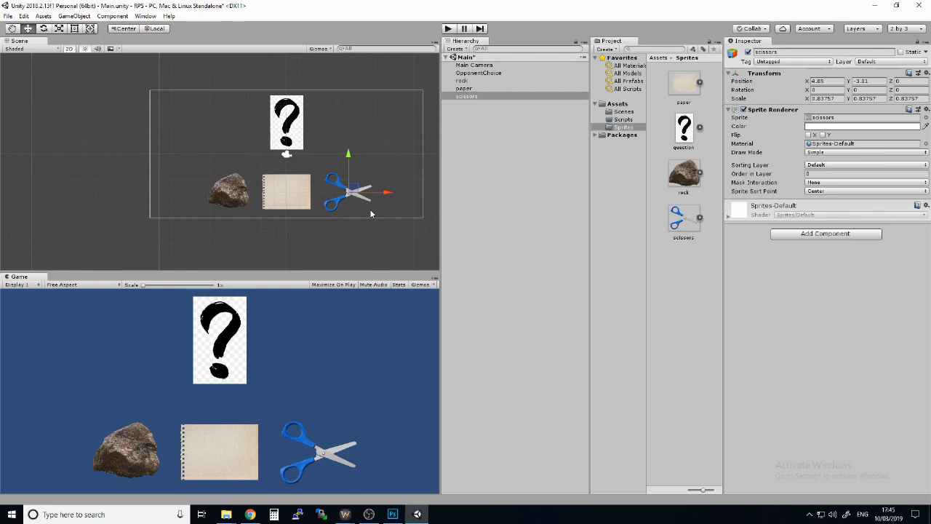
left_click(499, 171)
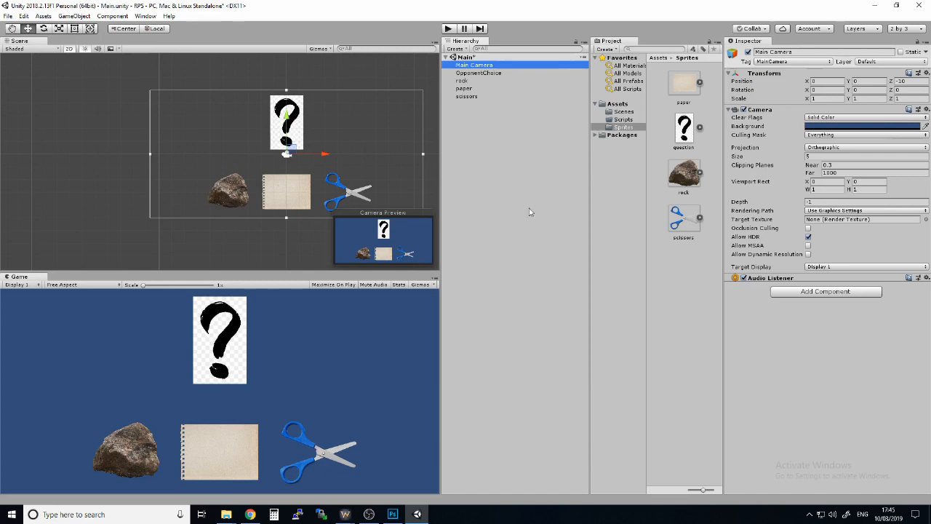
Create a C# script named GameController in the Scripts folder and open it for editing
left_click(622, 120)
right_click(665, 161)
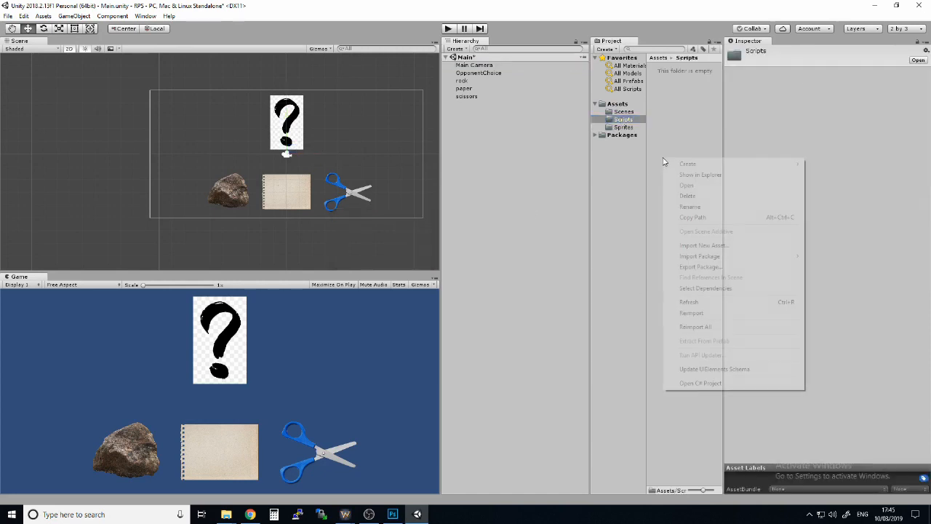
mouse_move(675, 169)
left_click(850, 179)
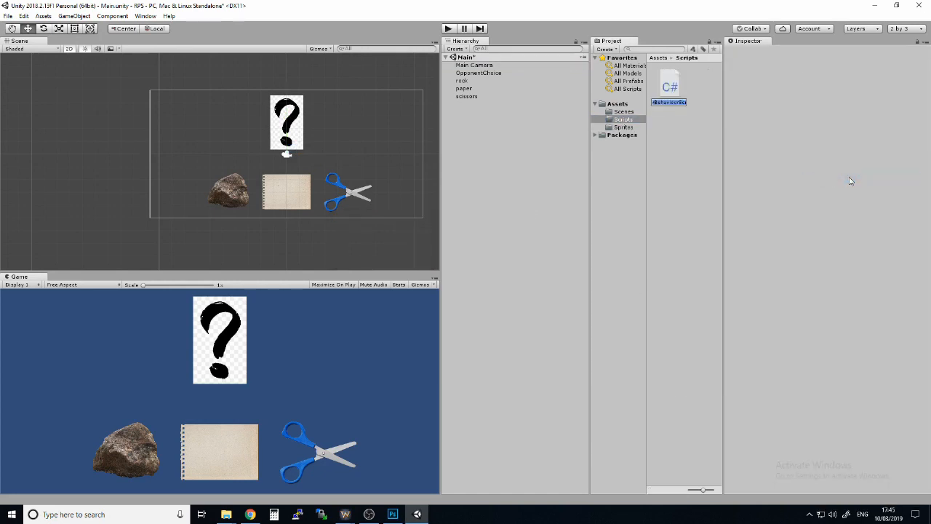
type("GameController")
key("Return")
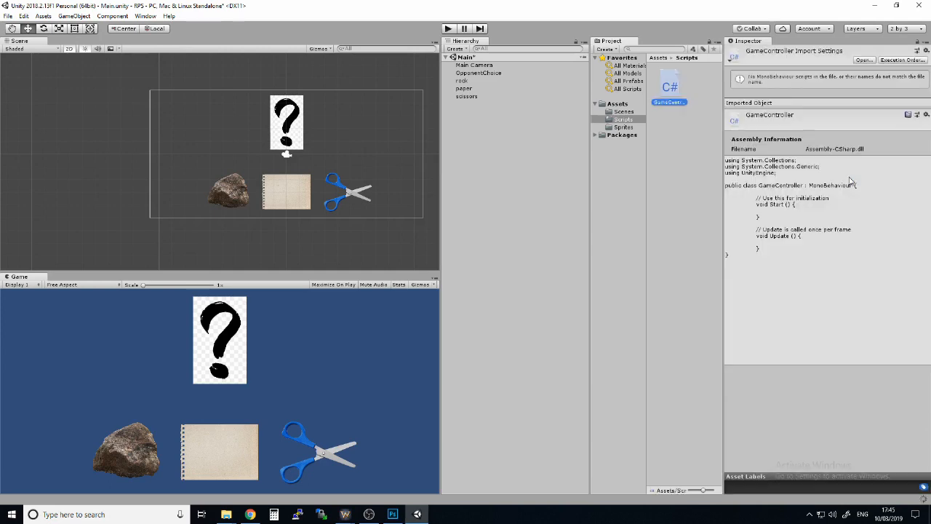
double_click(669, 87)
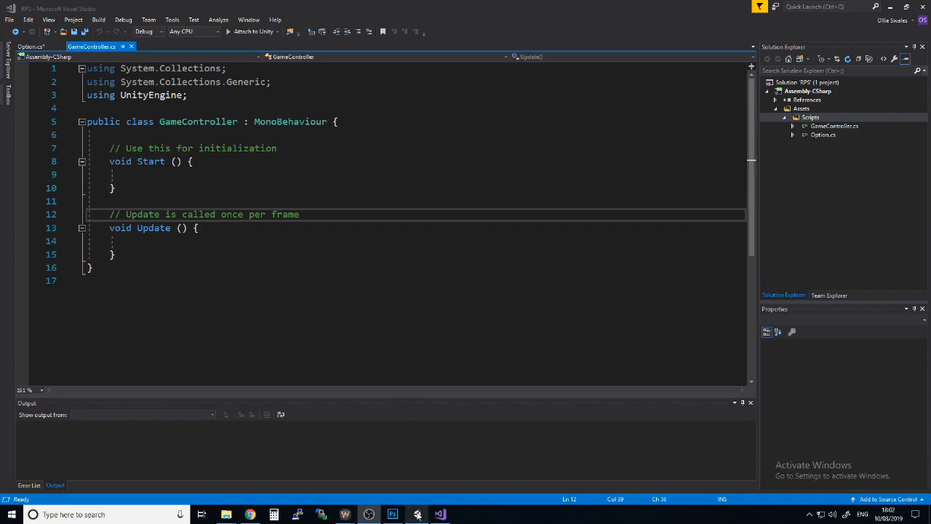
Switch back to Unity and view the contents of the Option script in the Scripts folder
mouse_move(417, 515)
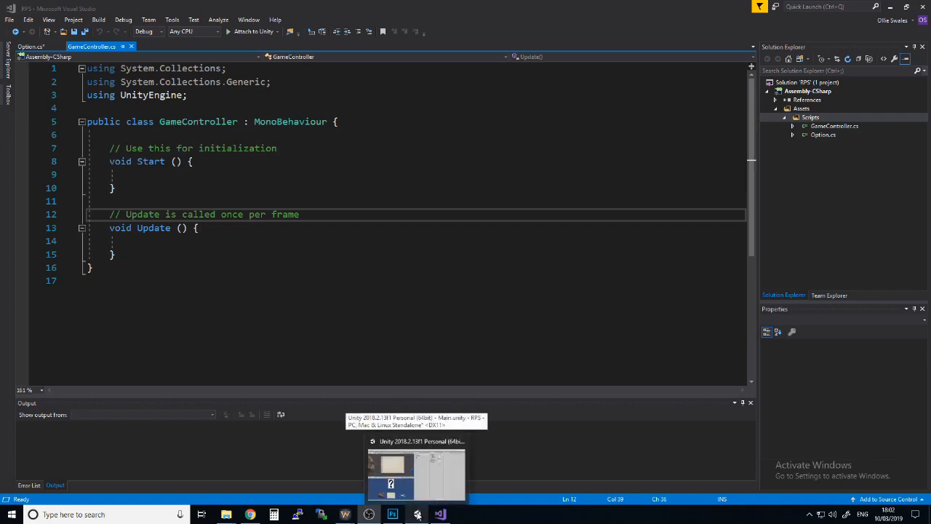
left_click(417, 514)
scroll(342, 173, "up", 5)
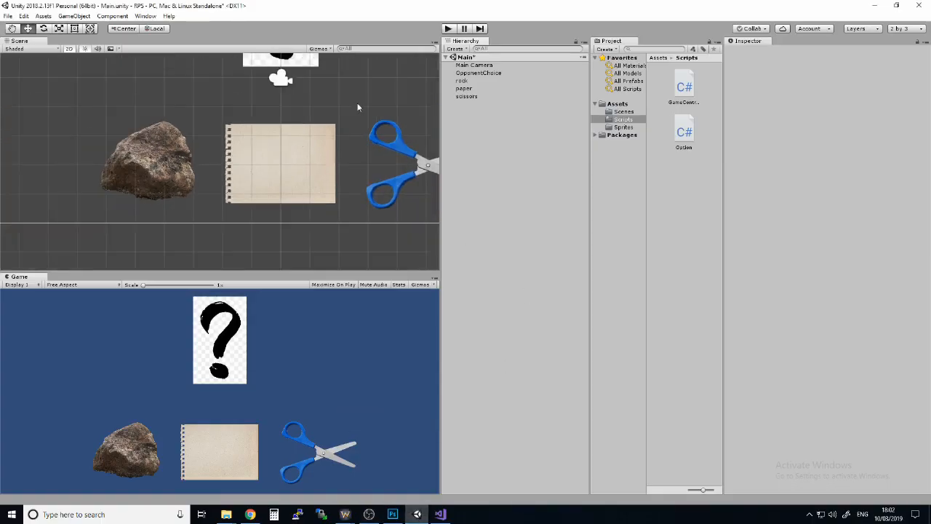
middle_click_drag(357, 107, 304, 151)
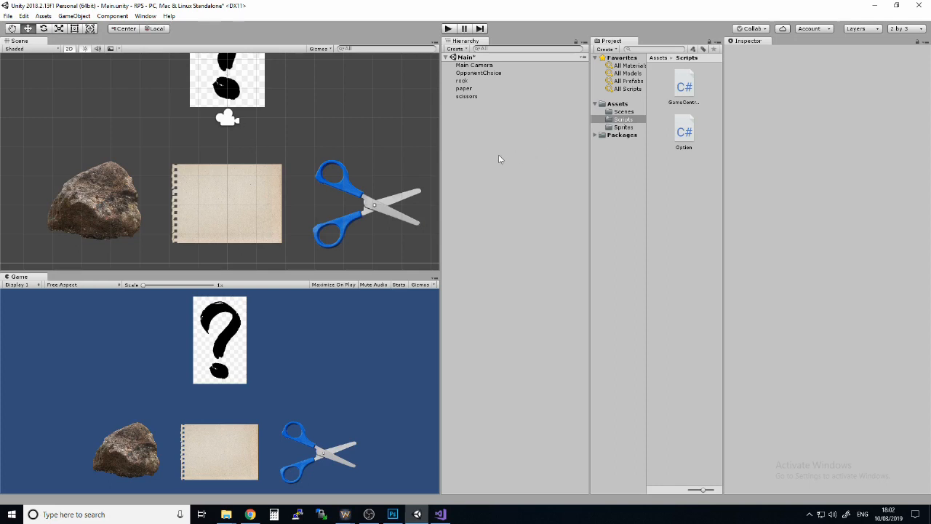
left_click(688, 133)
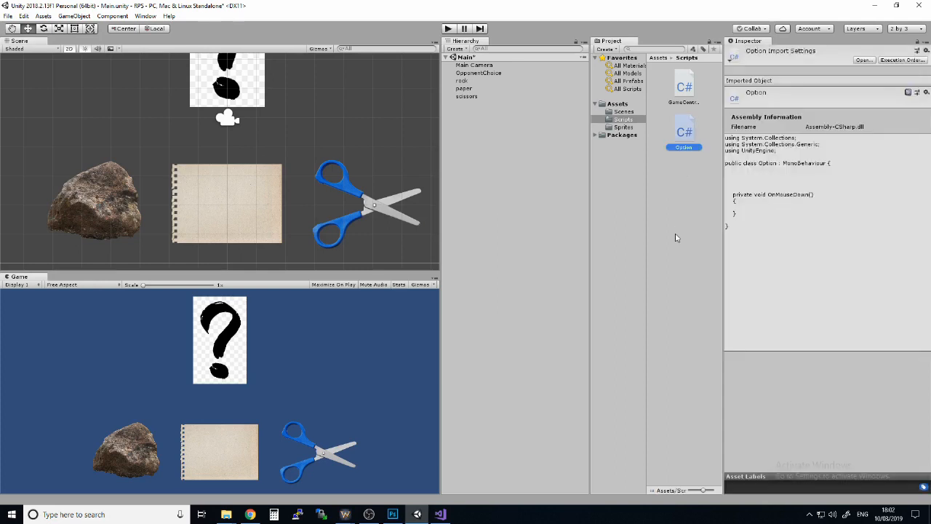
right_click(677, 175)
mouse_move(697, 179)
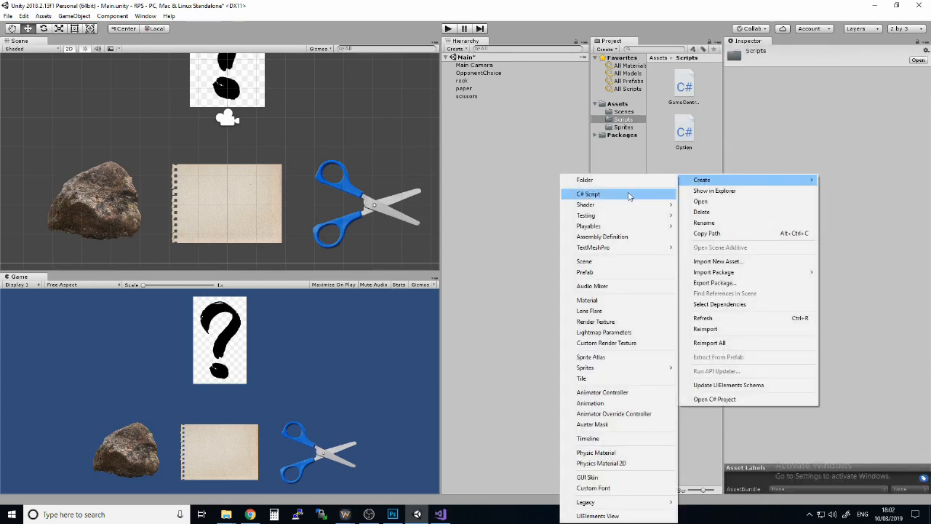
left_click(521, 143)
Attach the Option script to the rock object as a component and collapse the object's material settings
left_click(683, 131)
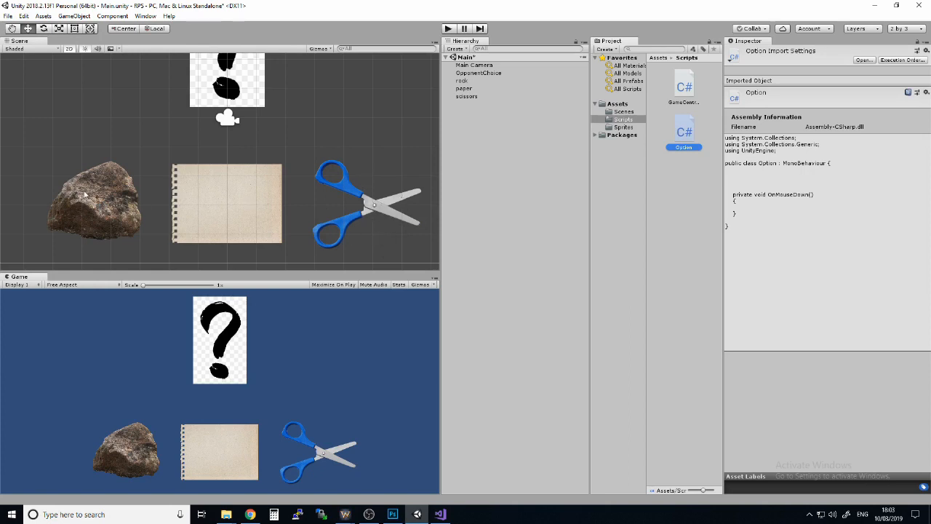
left_click(463, 81)
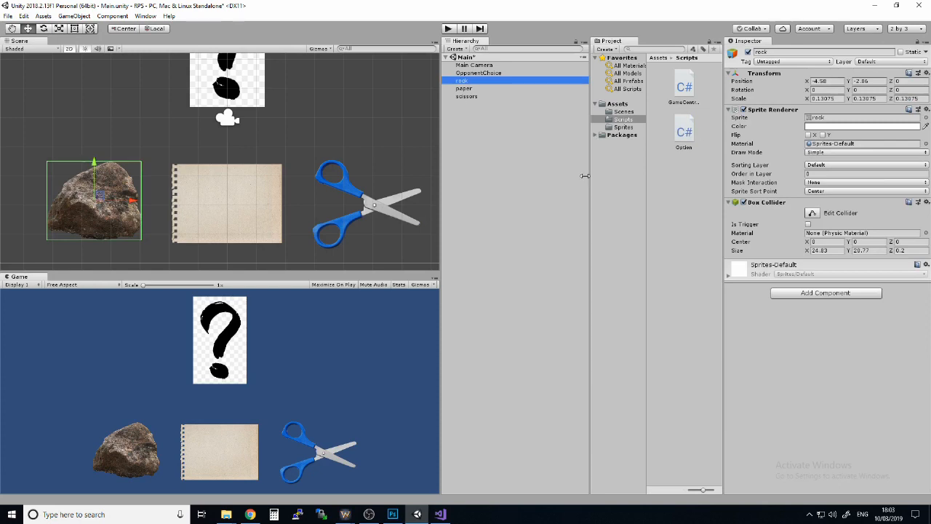
left_click_drag(684, 130, 813, 260)
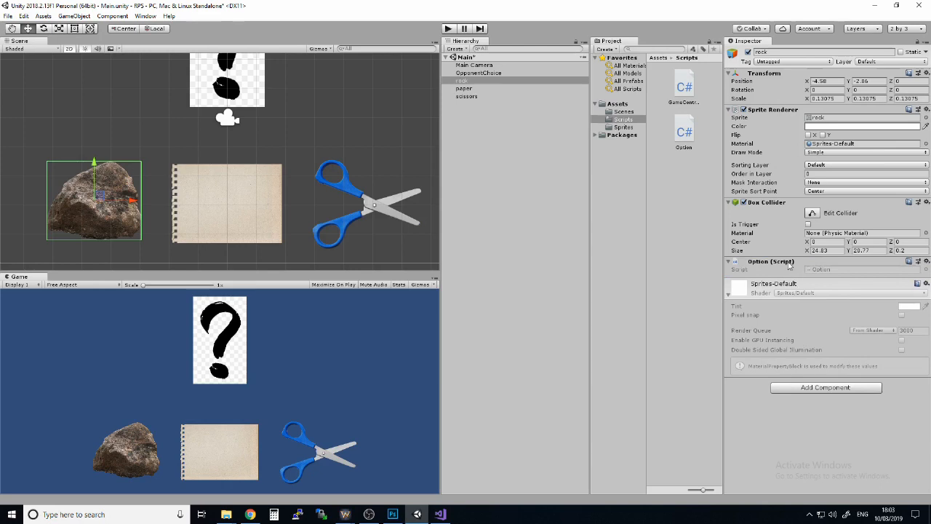
left_click(728, 295)
Remove the Option script component from the rock object
right_click(780, 265)
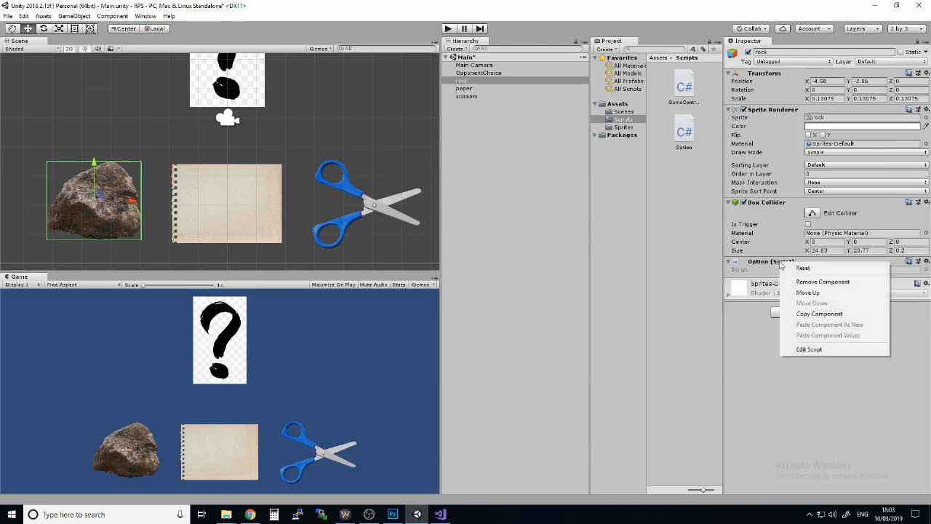
right_click(770, 203)
right_click(763, 264)
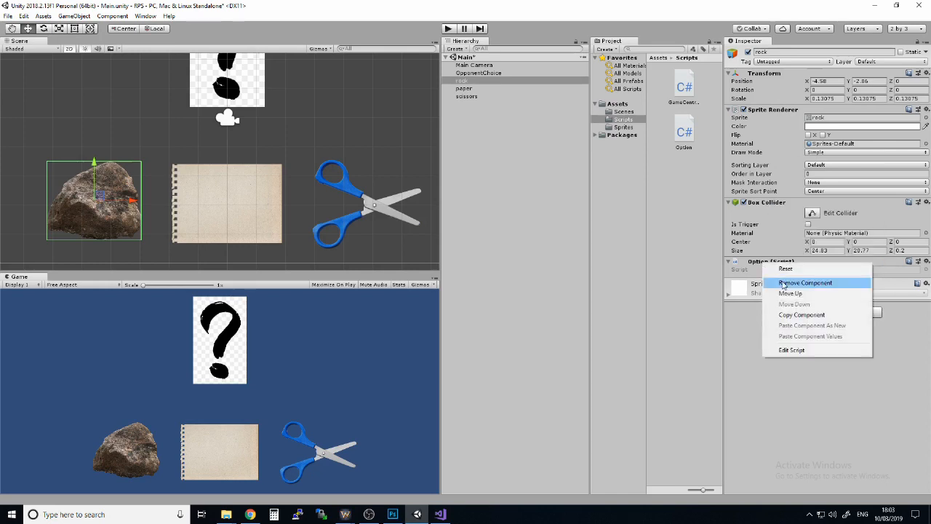
left_click(783, 283)
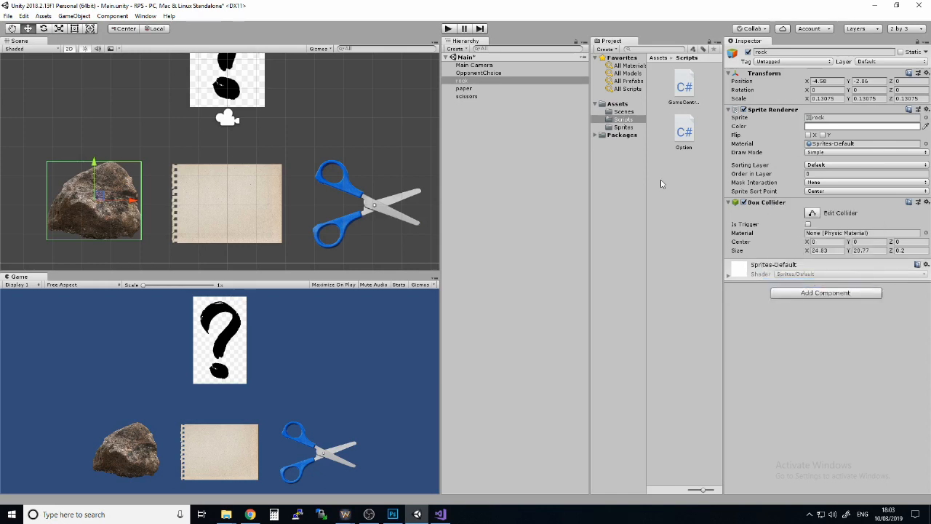
Attach the Option script to the rock, paper and scissors objects together, and check the component on rock and paper individually
left_click(459, 81)
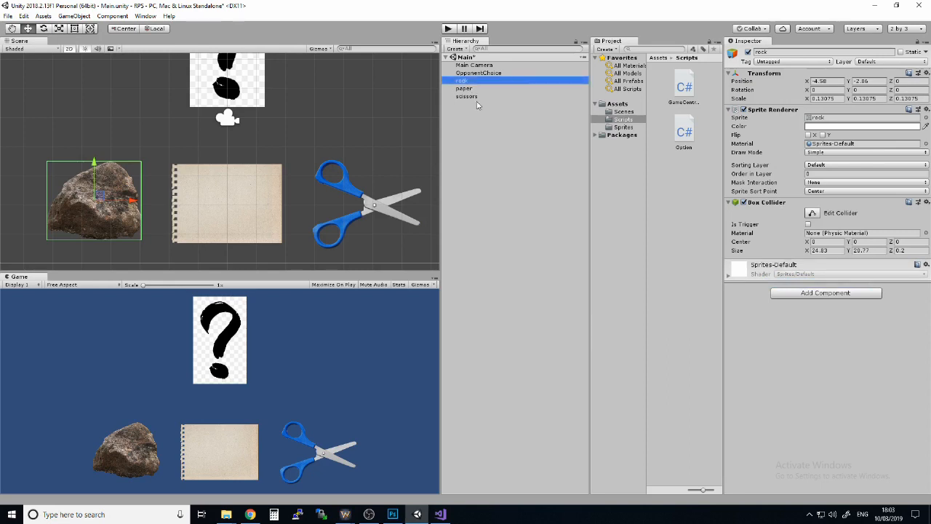
left_click(464, 88)
left_click(466, 96)
left_click(463, 81)
left_click(472, 97, "shift")
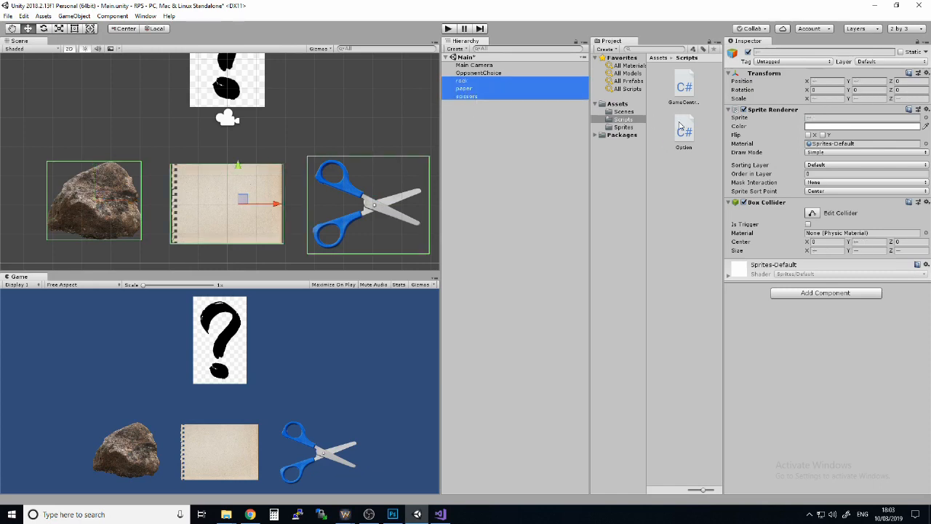
left_click_drag(682, 128, 818, 408)
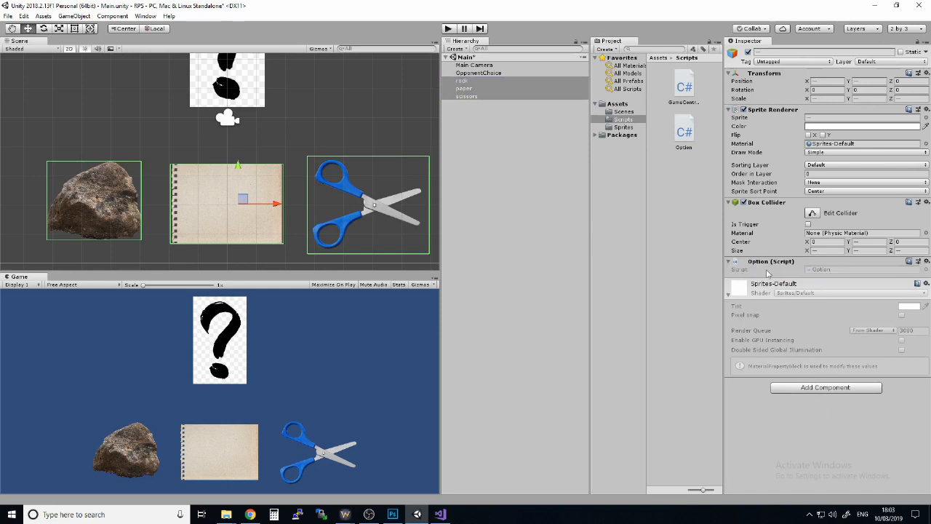
left_click(517, 177)
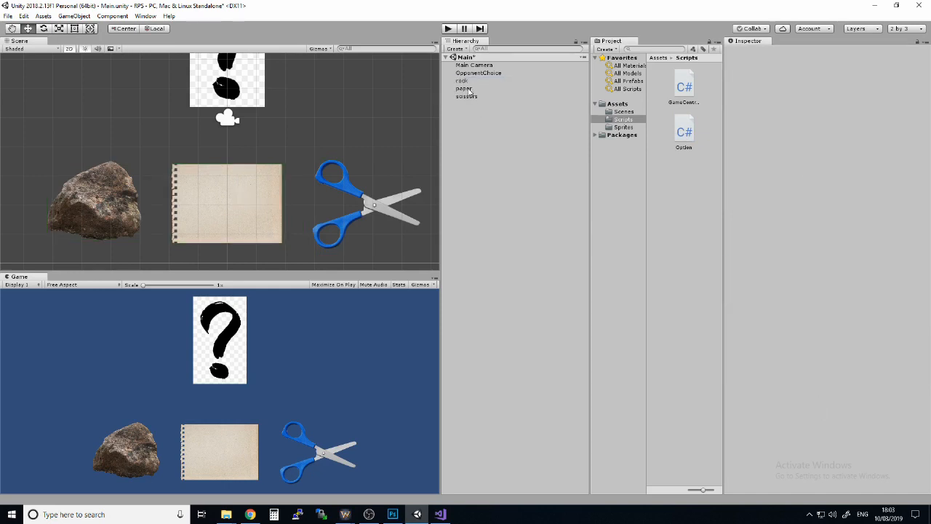
left_click(464, 81)
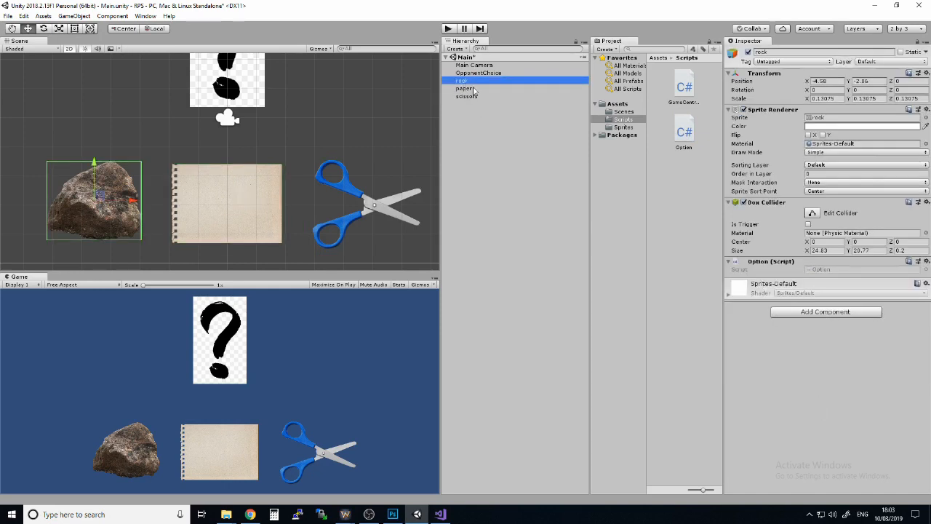
left_click(472, 88)
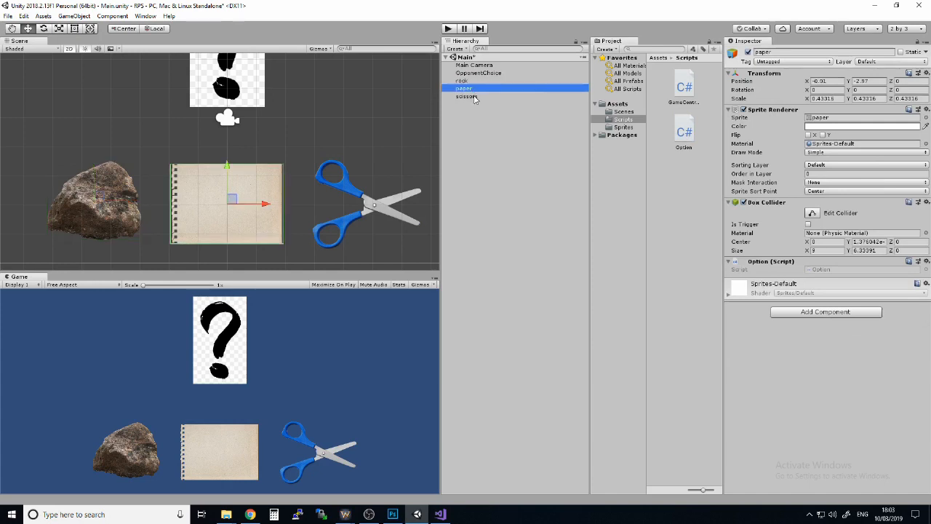